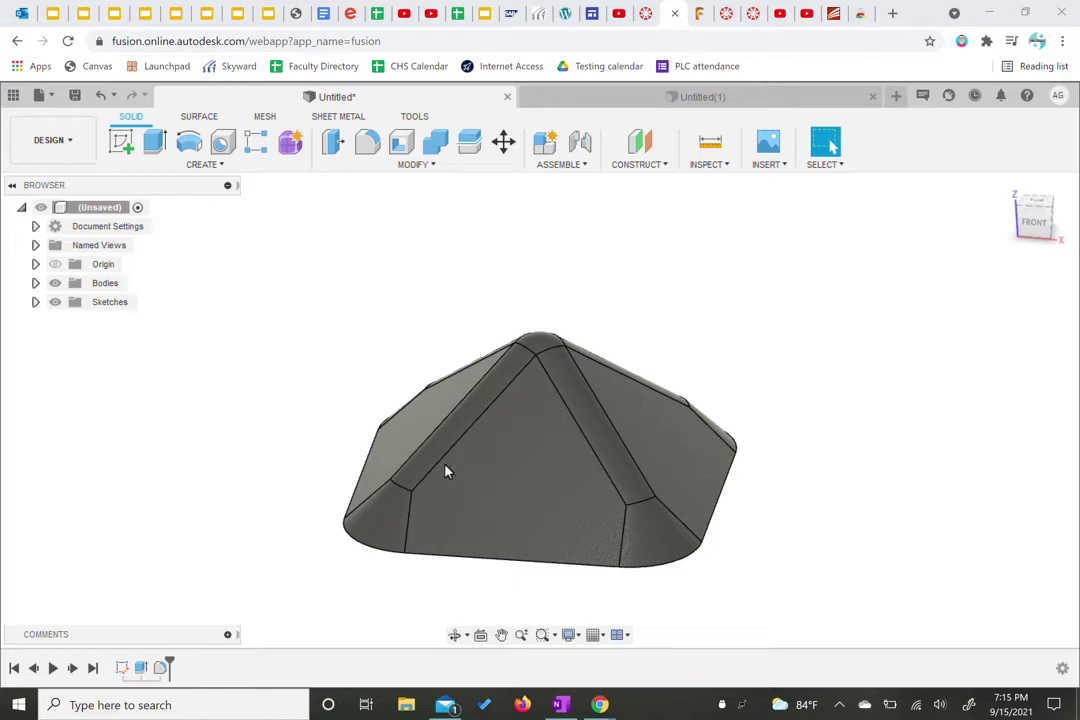
Step: In the Untitled(1) design, start a new sketch on the horizontal XY ground plane
{"action": "left_click", "coordinate": [752, 100]}
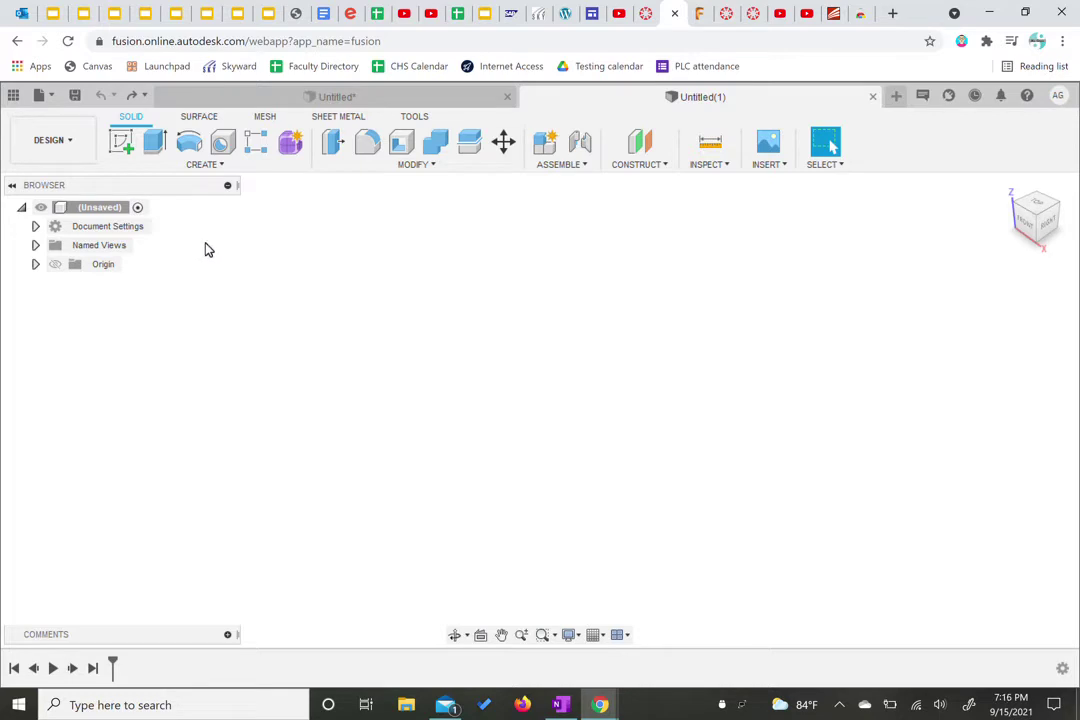
{"action": "left_click", "coordinate": [120, 146]}
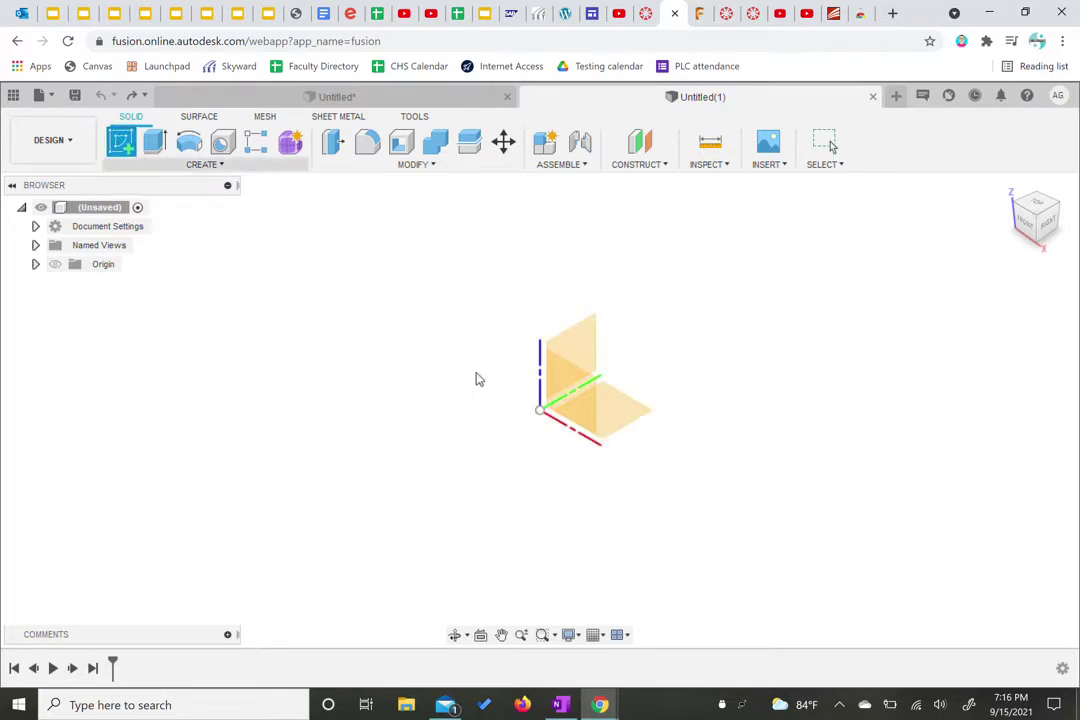
{"action": "left_click", "coordinate": [628, 419]}
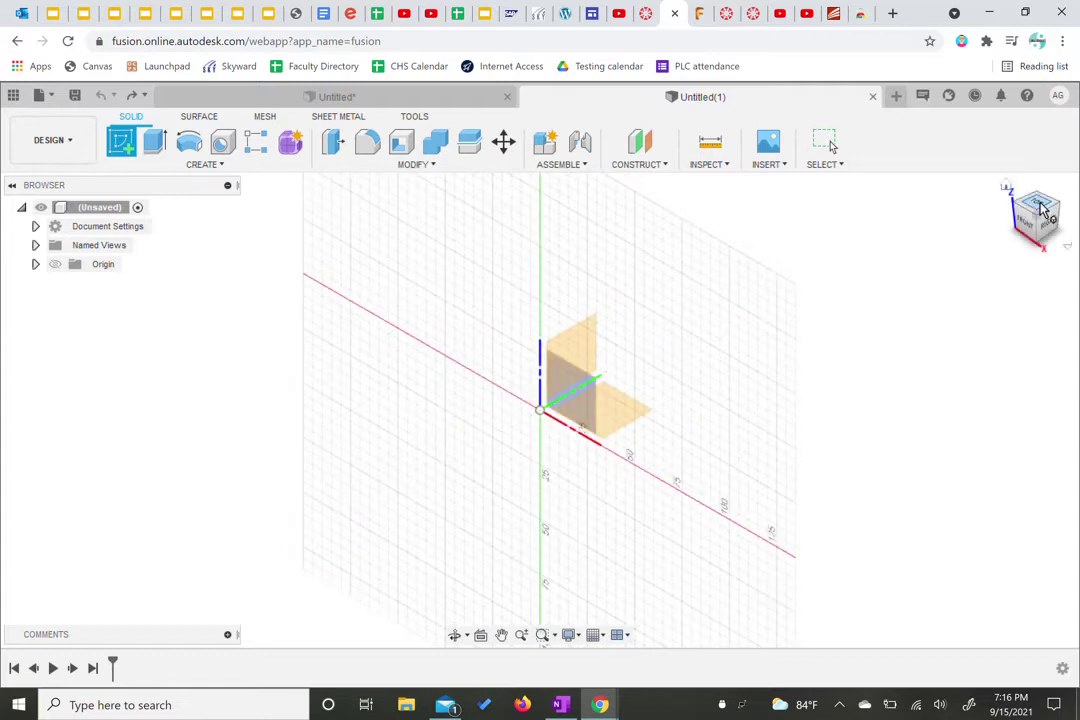
{"action": "left_click", "coordinate": [622, 420]}
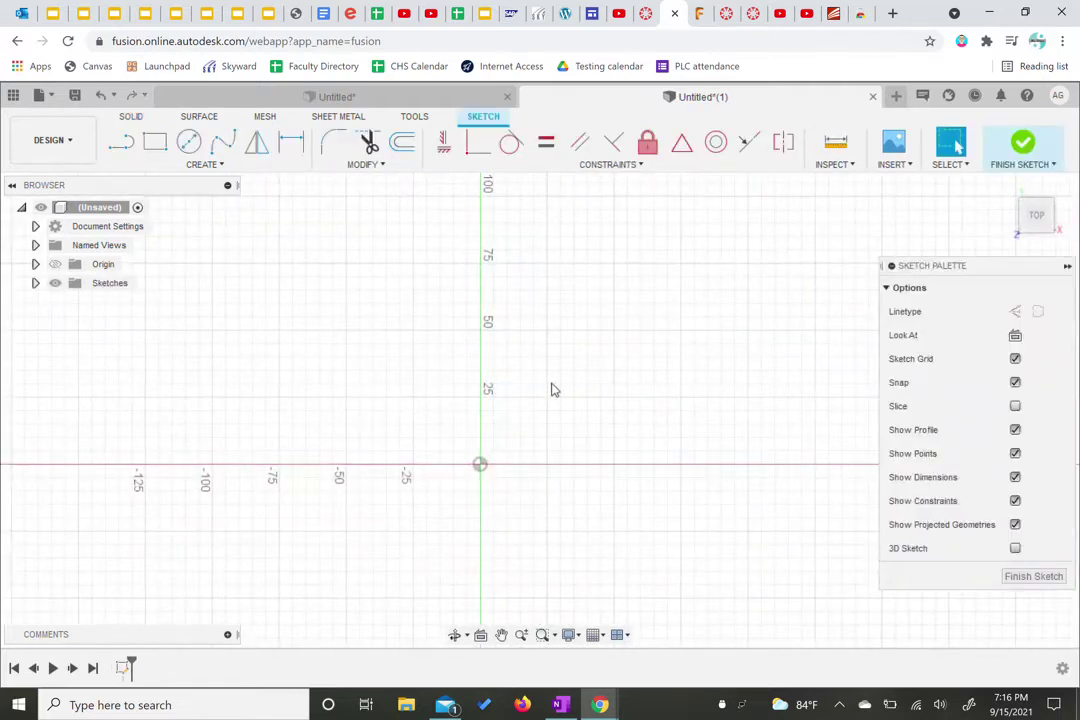
{"action": "left_click", "coordinate": [156, 143]}
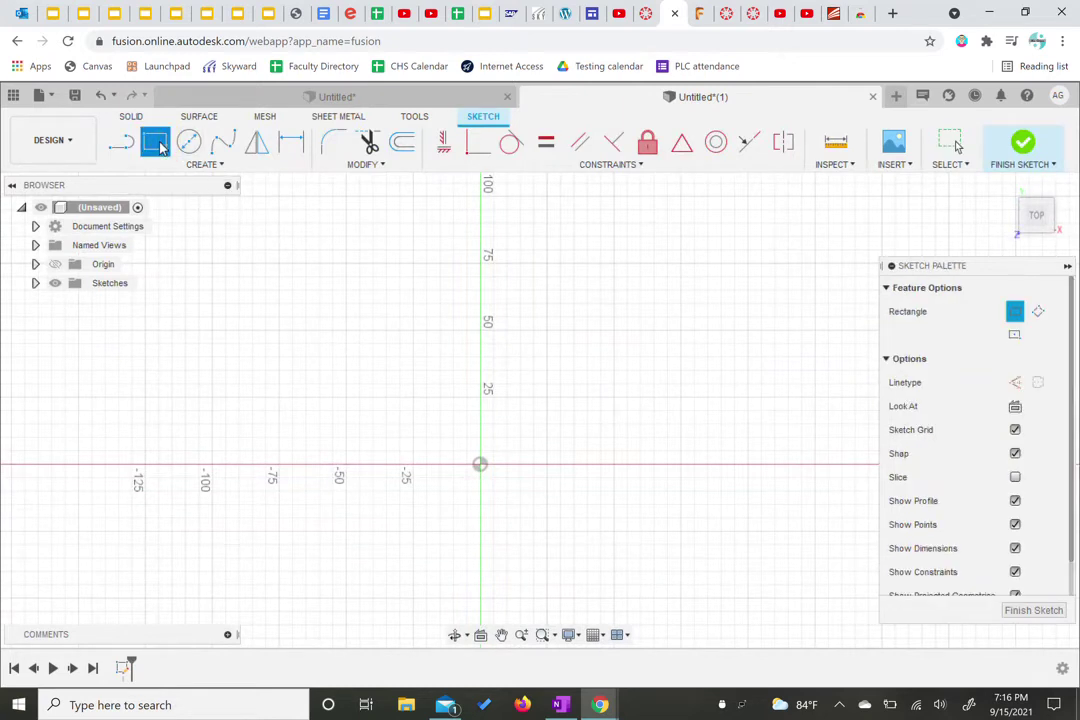
Step: Draw a 2-point rectangle from the origin, 50 mm high by 50 mm wide
{"action": "left_click", "coordinate": [481, 465]}
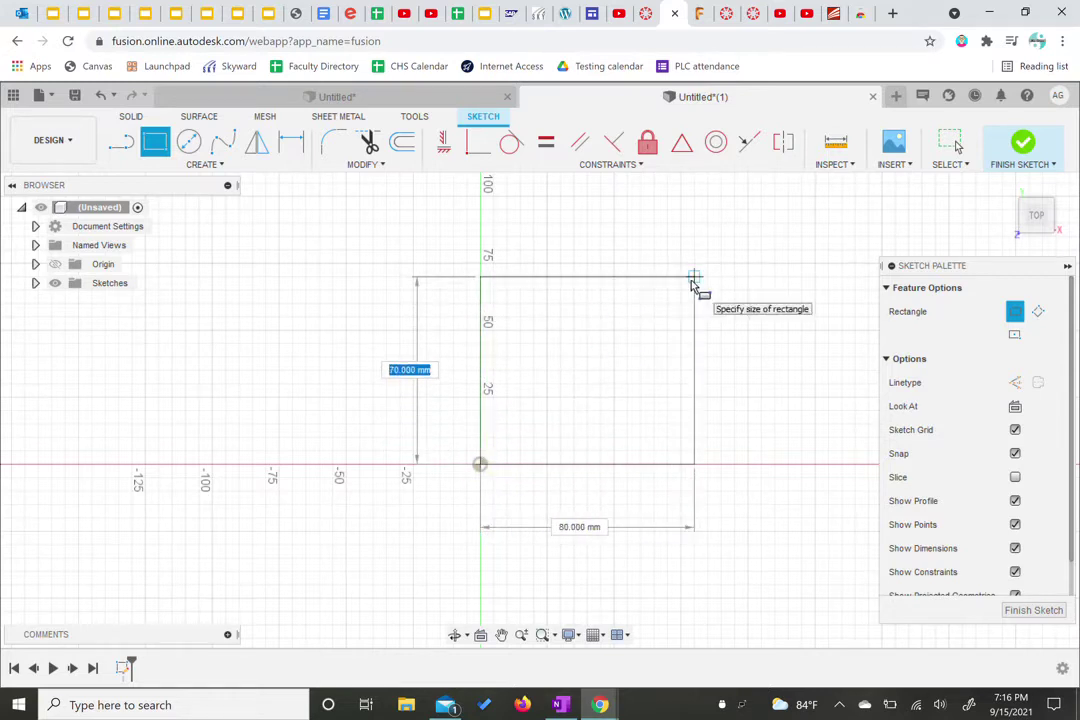
{"action": "type", "text": "50"}
{"action": "key", "text": "Tab"}
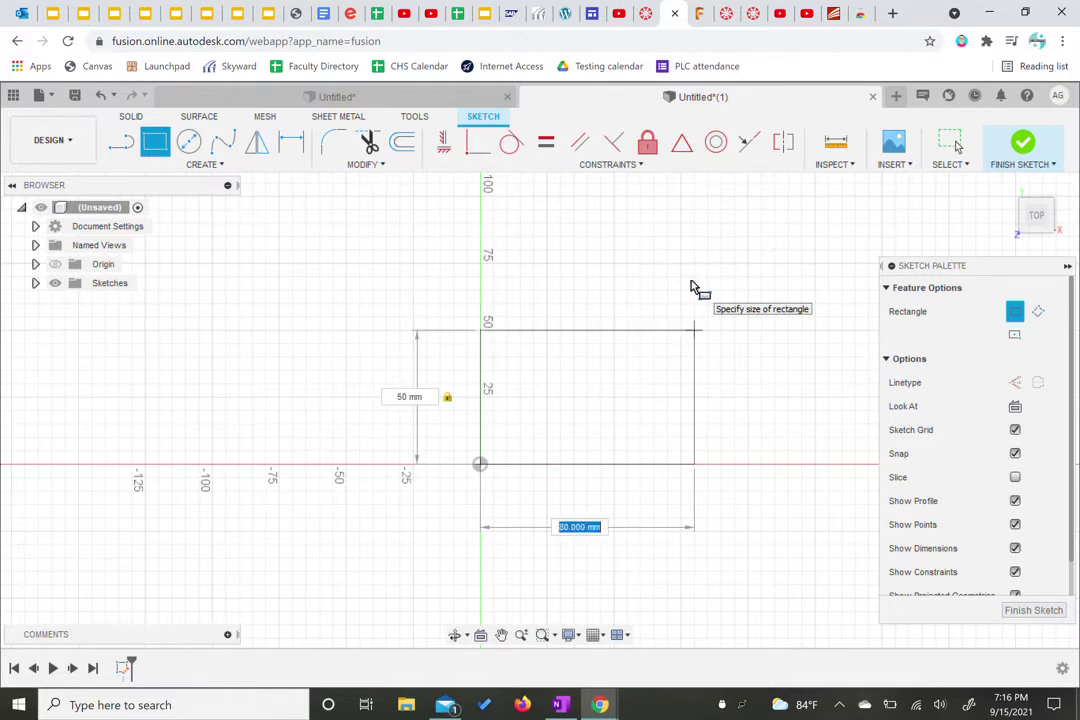
{"action": "type", "text": "50"}
{"action": "key", "text": "Tab"}
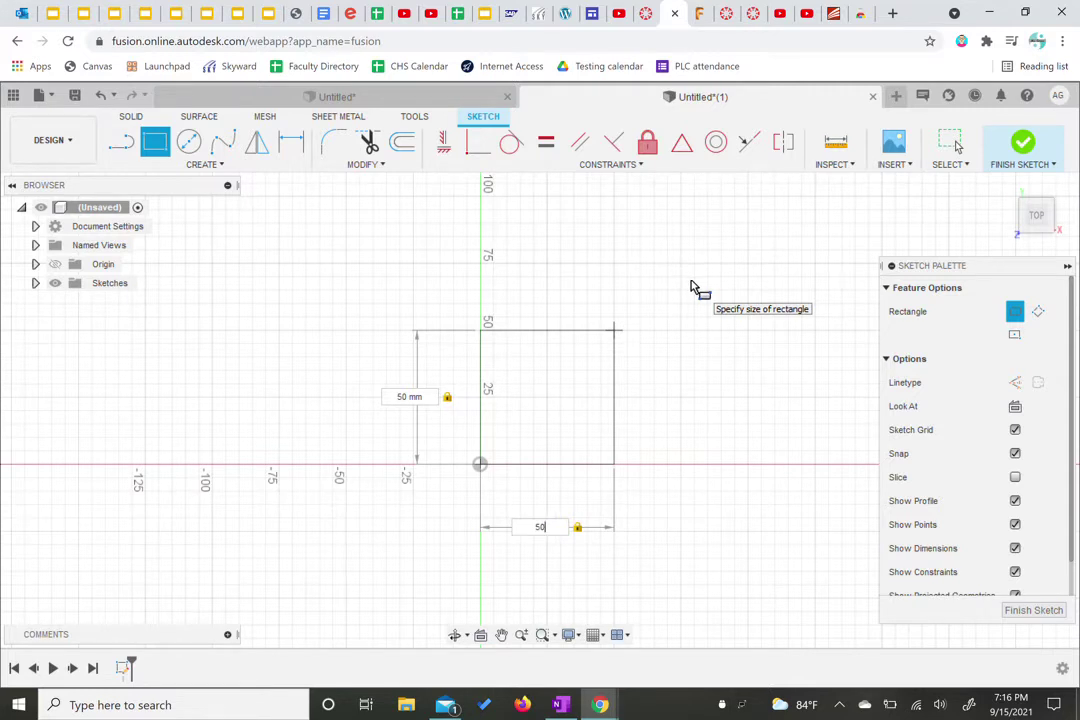
{"action": "key", "text": "Return"}
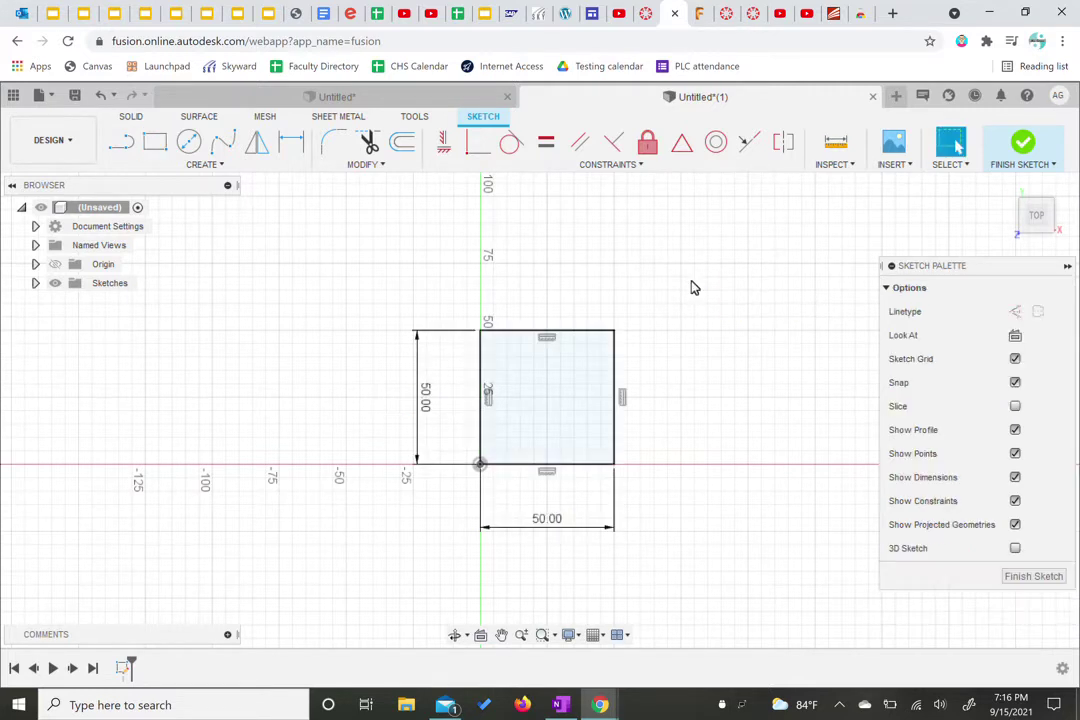
Step: Fillet all four square corners with a 10 mm radius and finish the sketch
{"action": "left_click", "coordinate": [338, 140]}
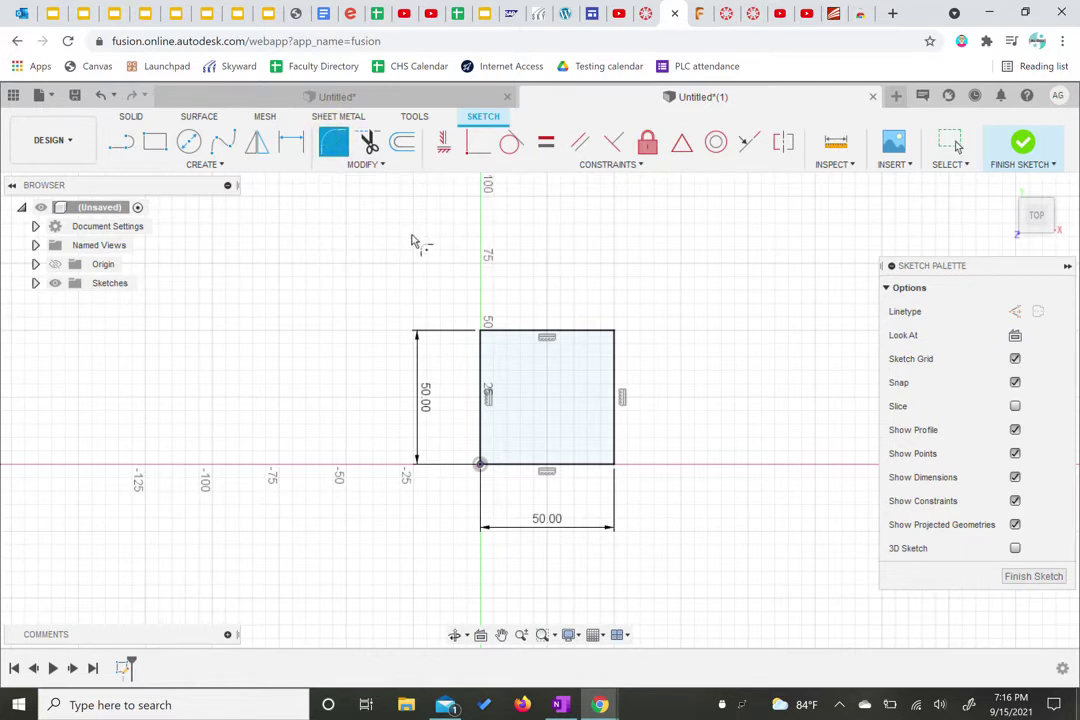
{"action": "left_click", "coordinate": [483, 332]}
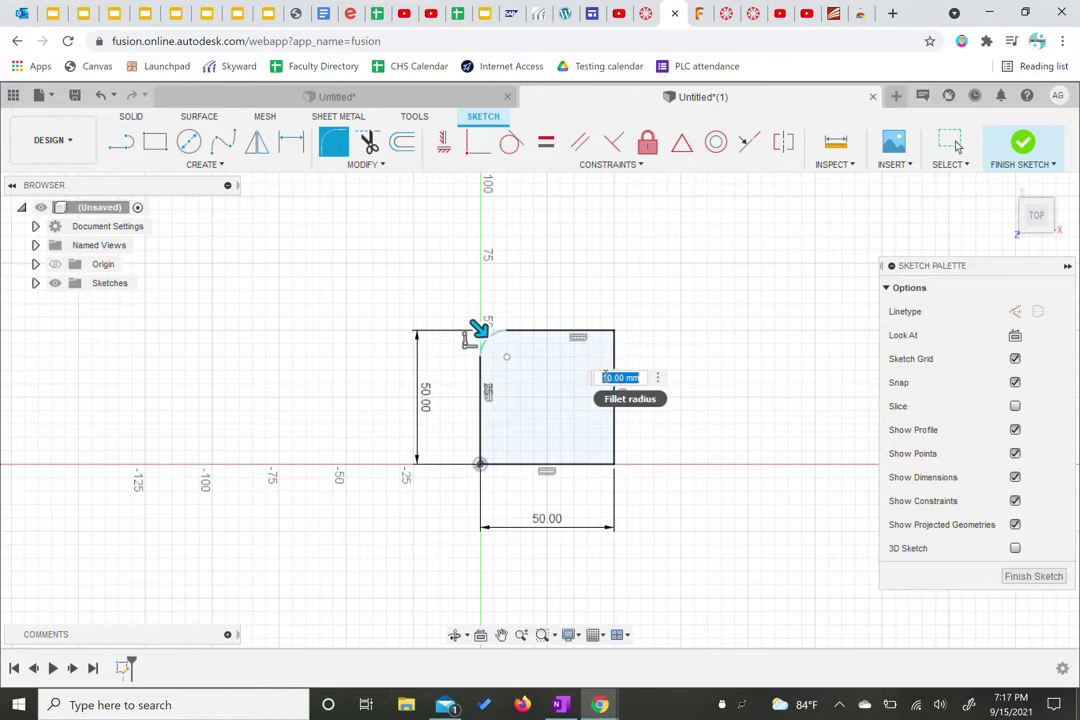
{"action": "left_click", "coordinate": [615, 332]}
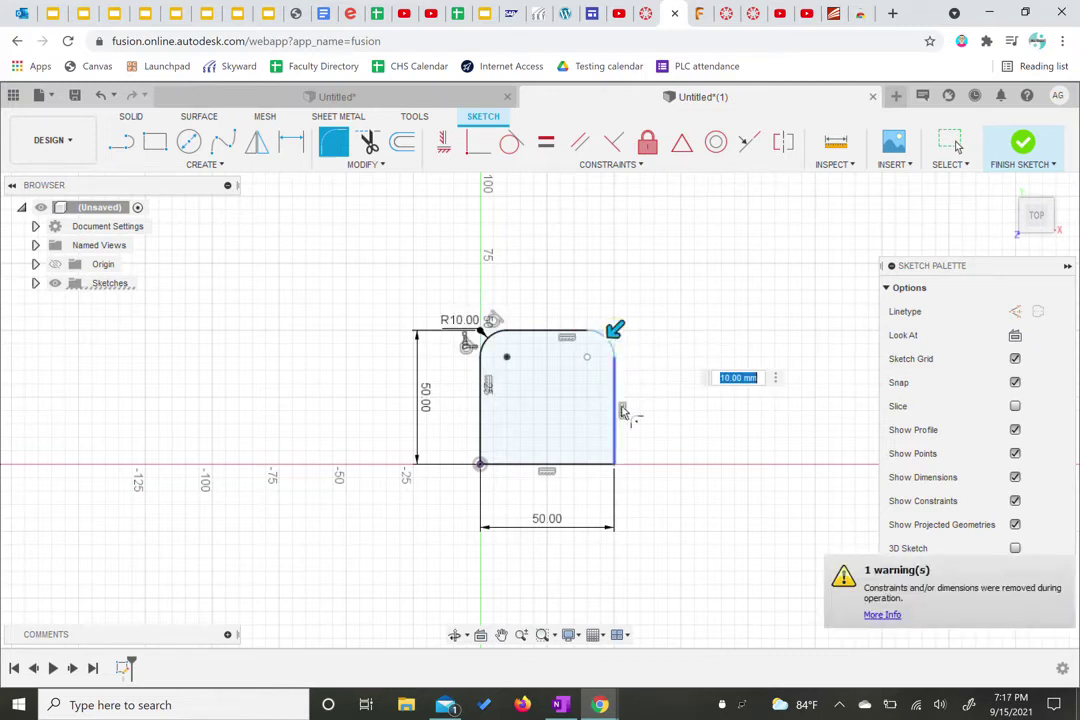
{"action": "left_click", "coordinate": [615, 466]}
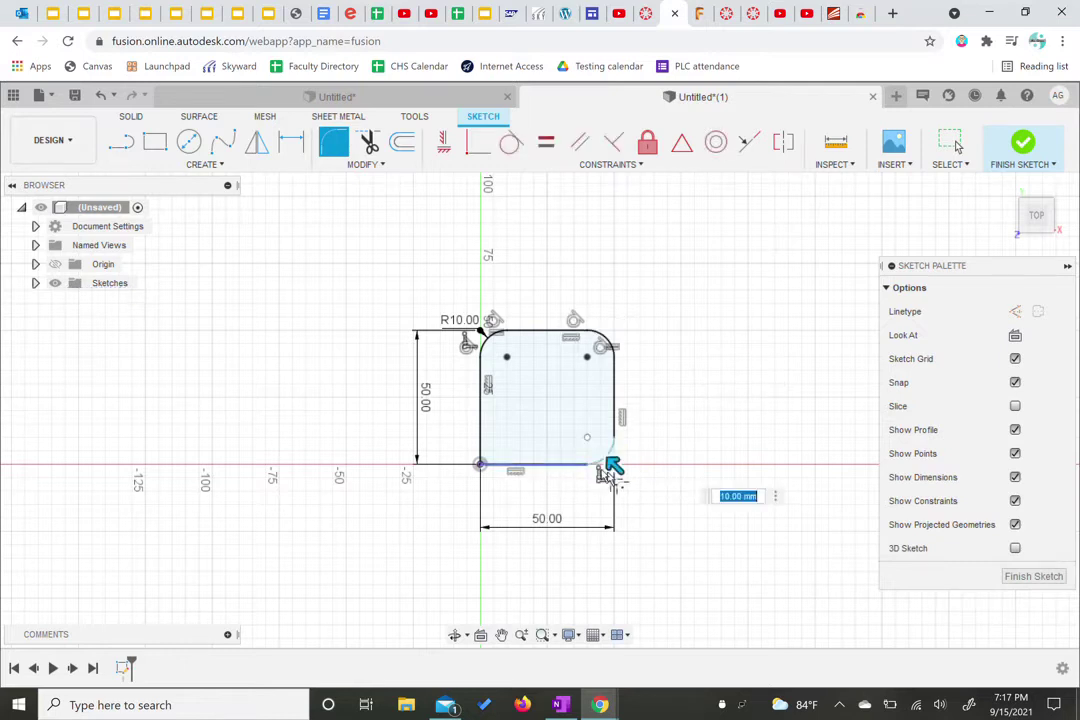
{"action": "left_click", "coordinate": [481, 466]}
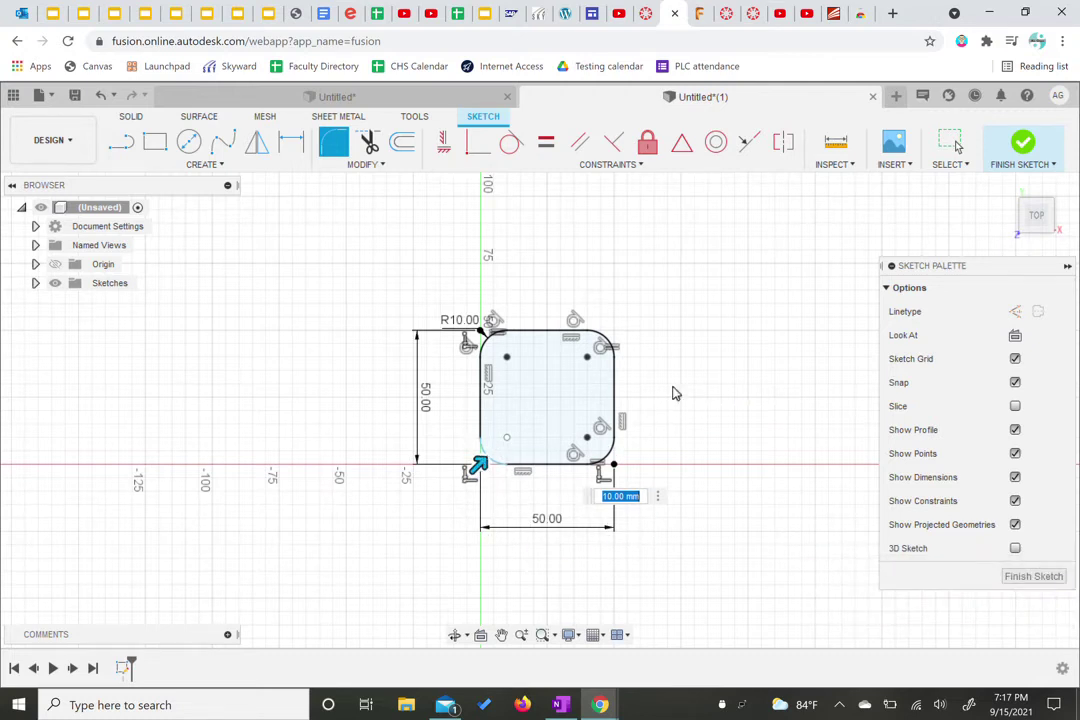
{"action": "key", "text": "Return"}
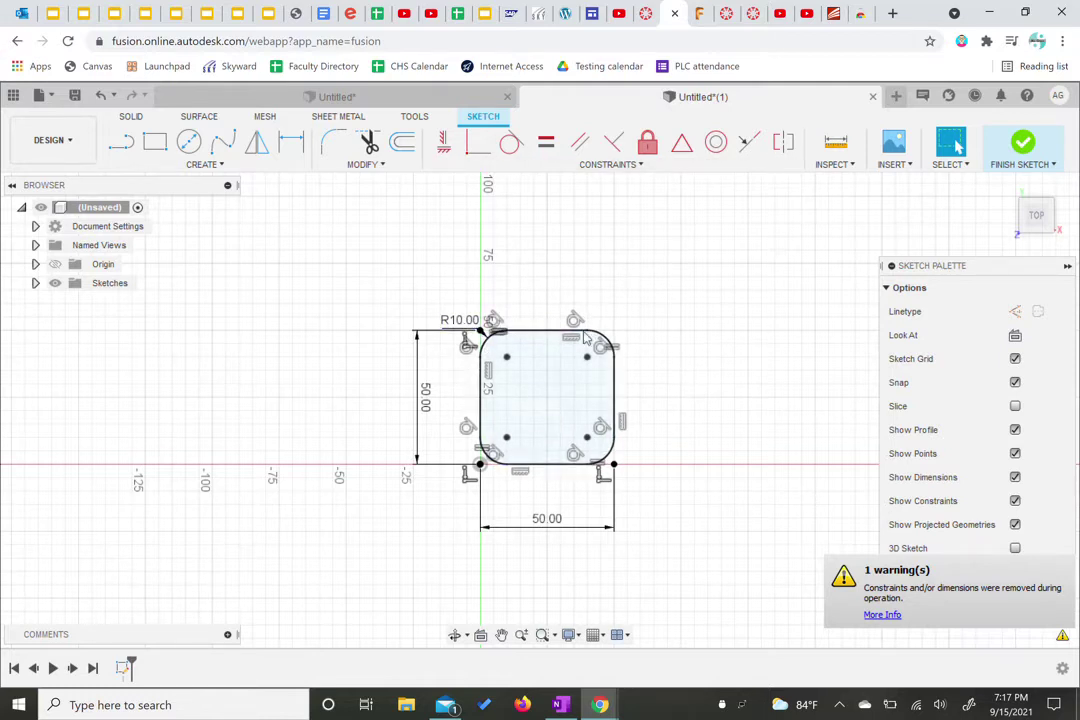
{"action": "left_click", "coordinate": [1020, 146]}
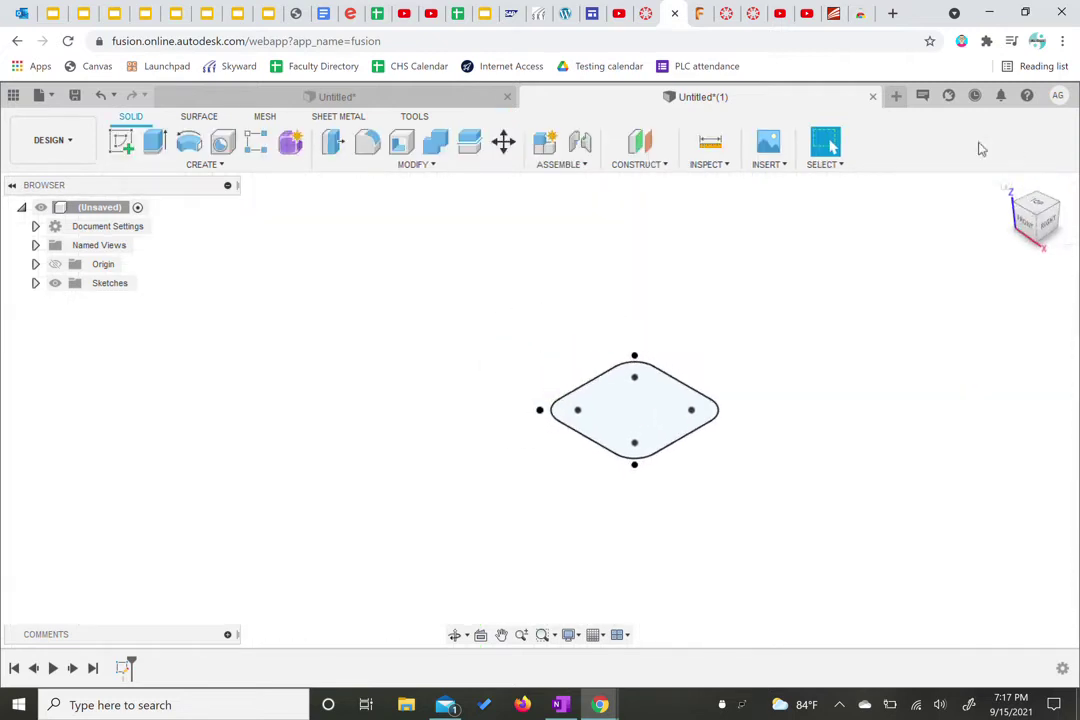
Step: Start an extrude of the rounded-square profile
{"action": "left_click", "coordinate": [154, 141]}
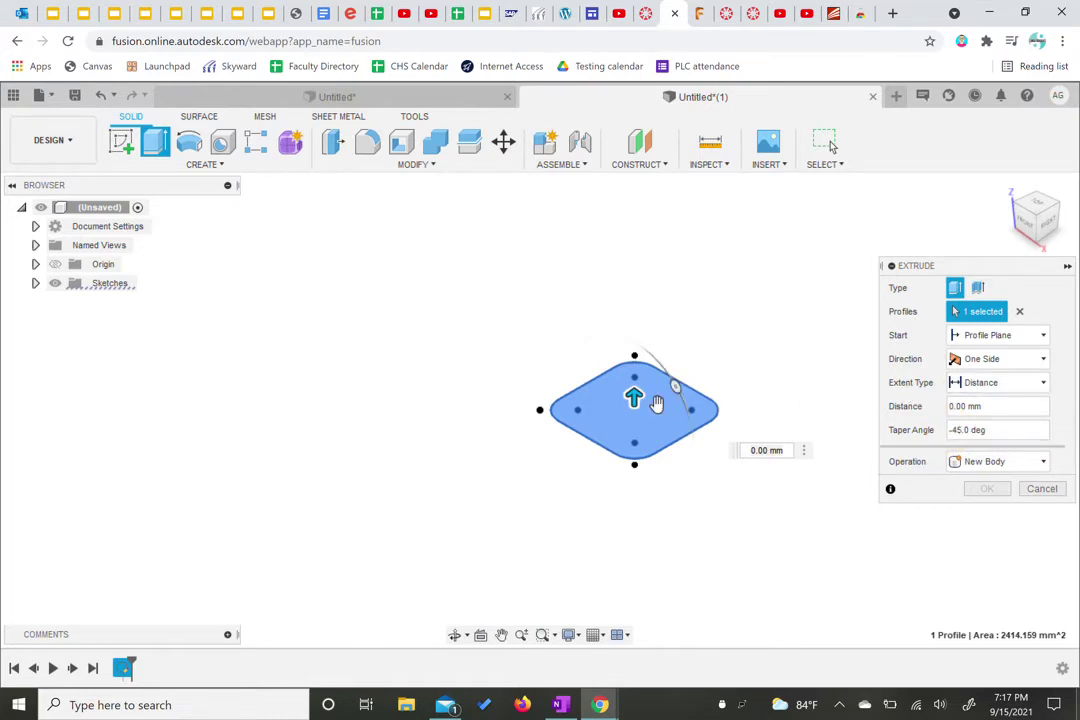
Step: Extrude the profile 25 mm with a -45° taper angle as a new body
{"action": "left_click_drag", "start_coordinate": [634, 395], "coordinate": [632, 241]}
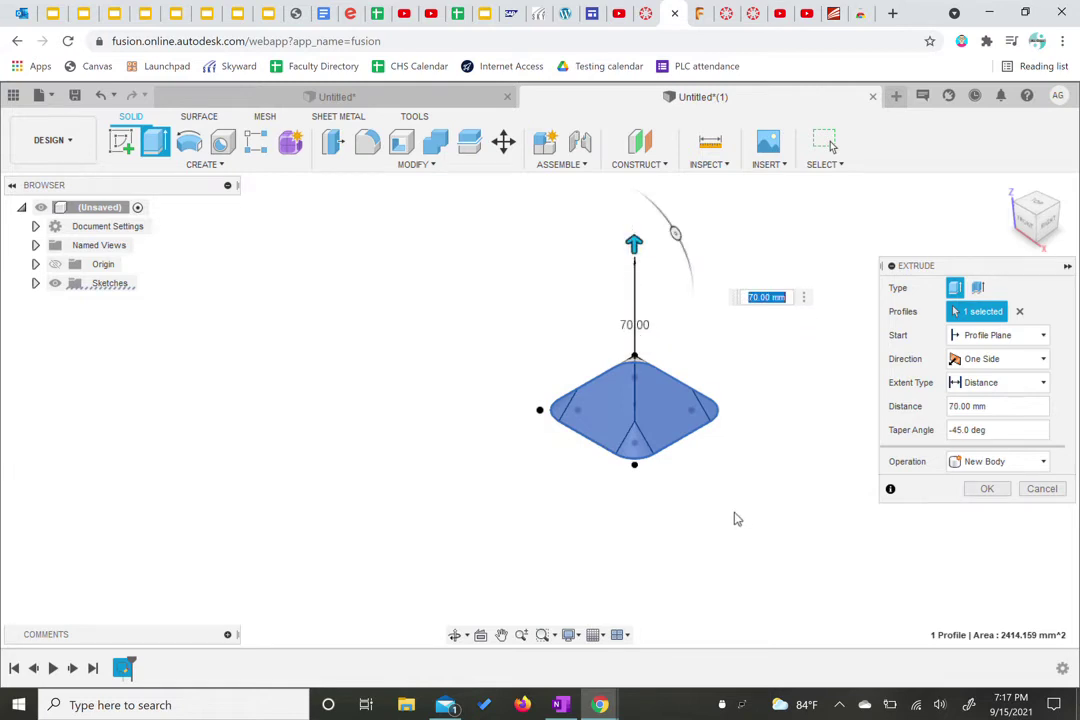
{"action": "left_click", "coordinate": [1037, 188]}
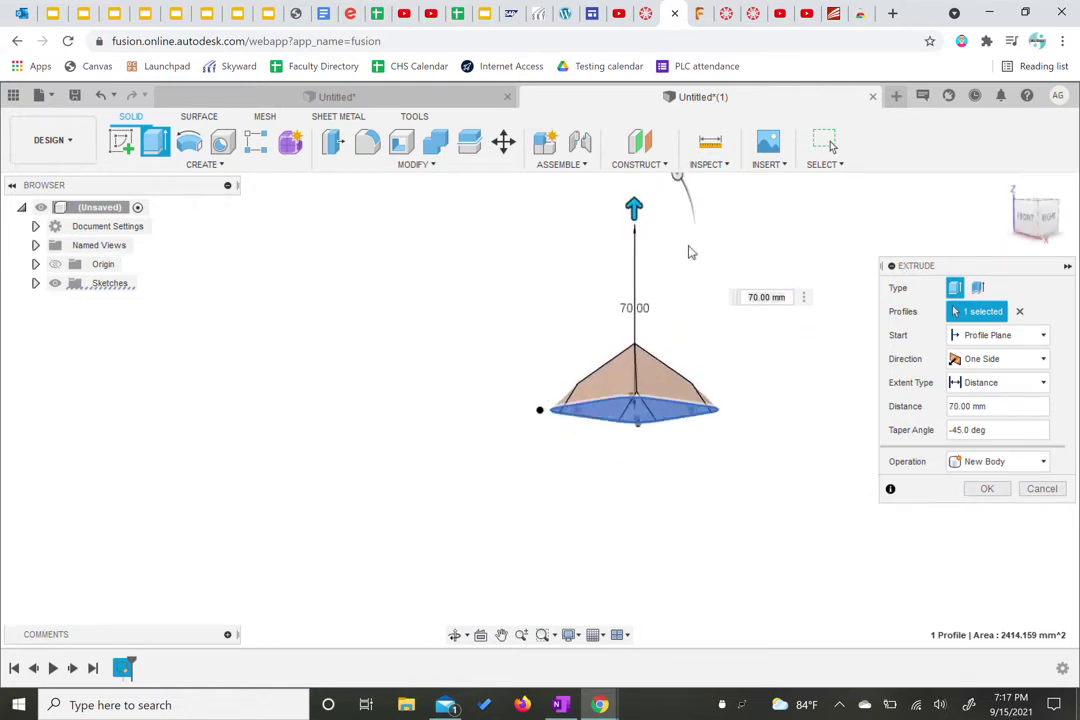
{"action": "left_click_drag", "start_coordinate": [634, 212], "coordinate": [633, 327]}
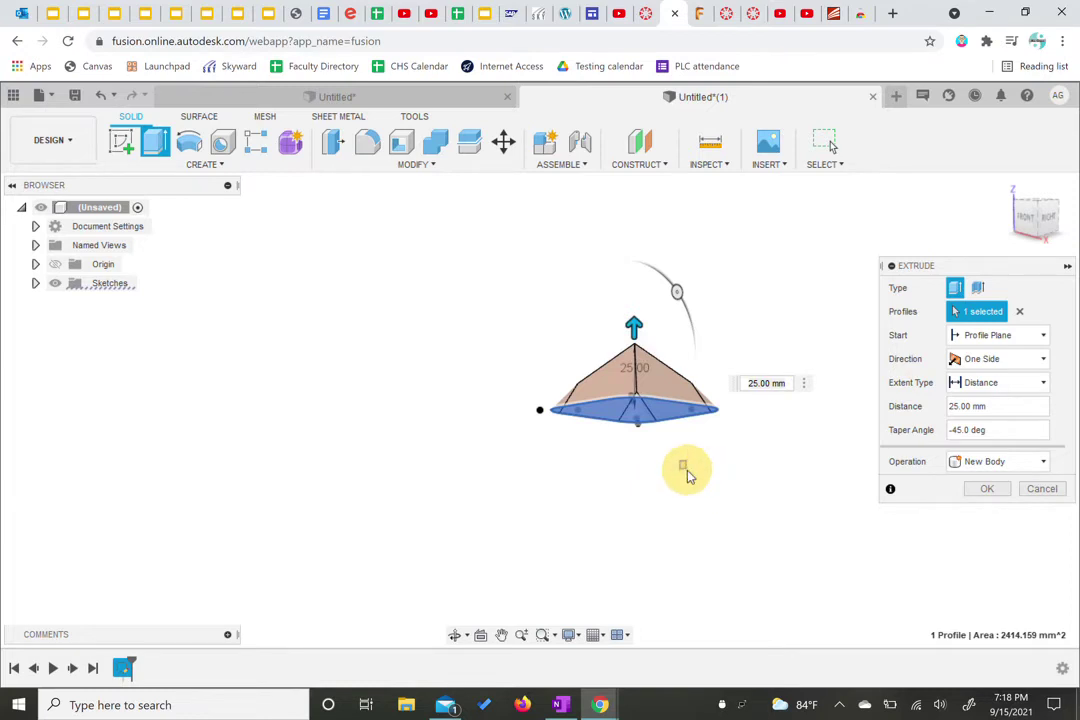
{"action": "scroll", "coordinate": [660, 400], "scroll_direction": "up", "scroll_amount": 5}
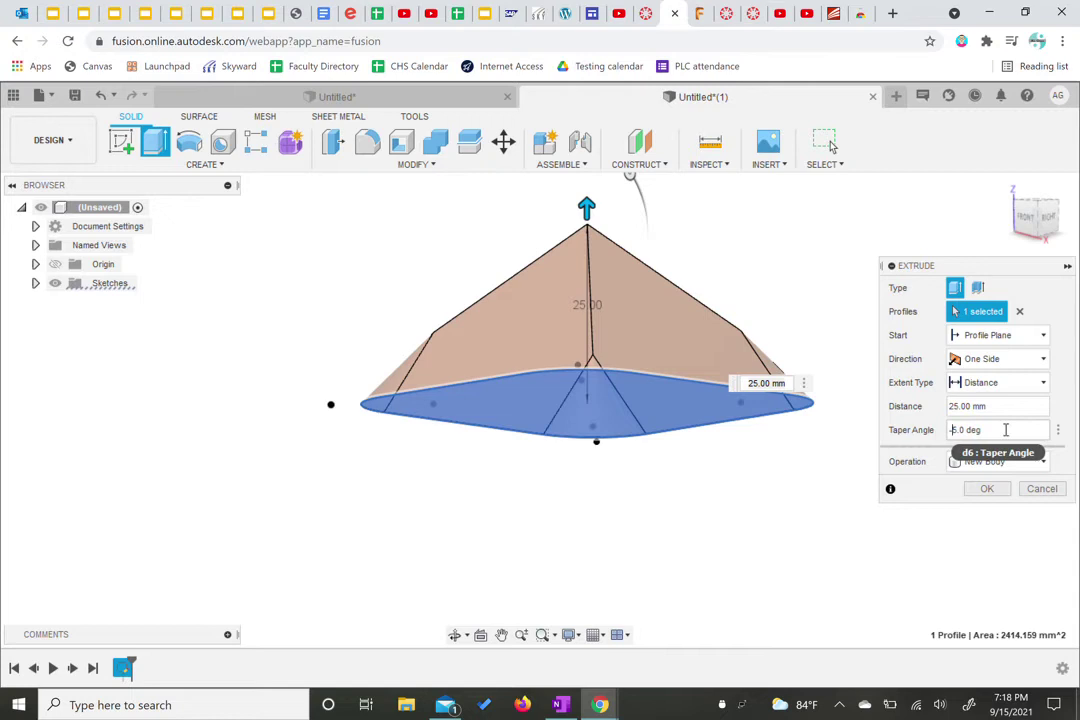
{"action": "key", "text": "Delete"}
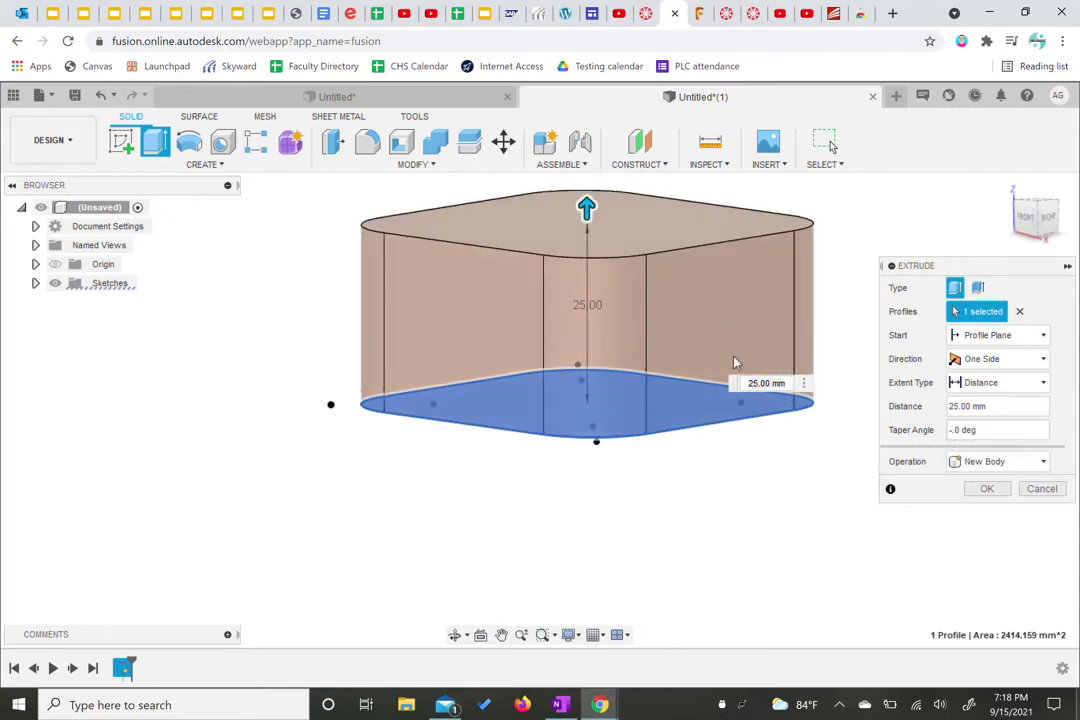
{"action": "middle_click_drag", "start_coordinate": [752, 504], "coordinate": [706, 566]}
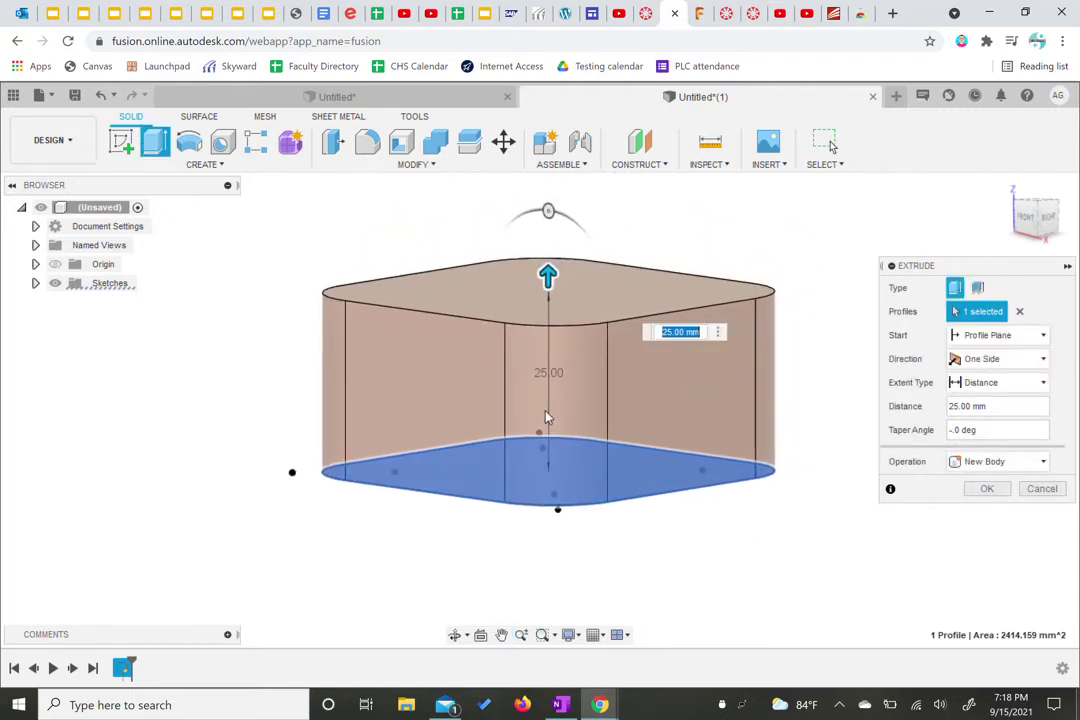
{"action": "left_click_drag", "start_coordinate": [548, 211], "coordinate": [569, 220]}
{"action": "left_click", "coordinate": [962, 428]}
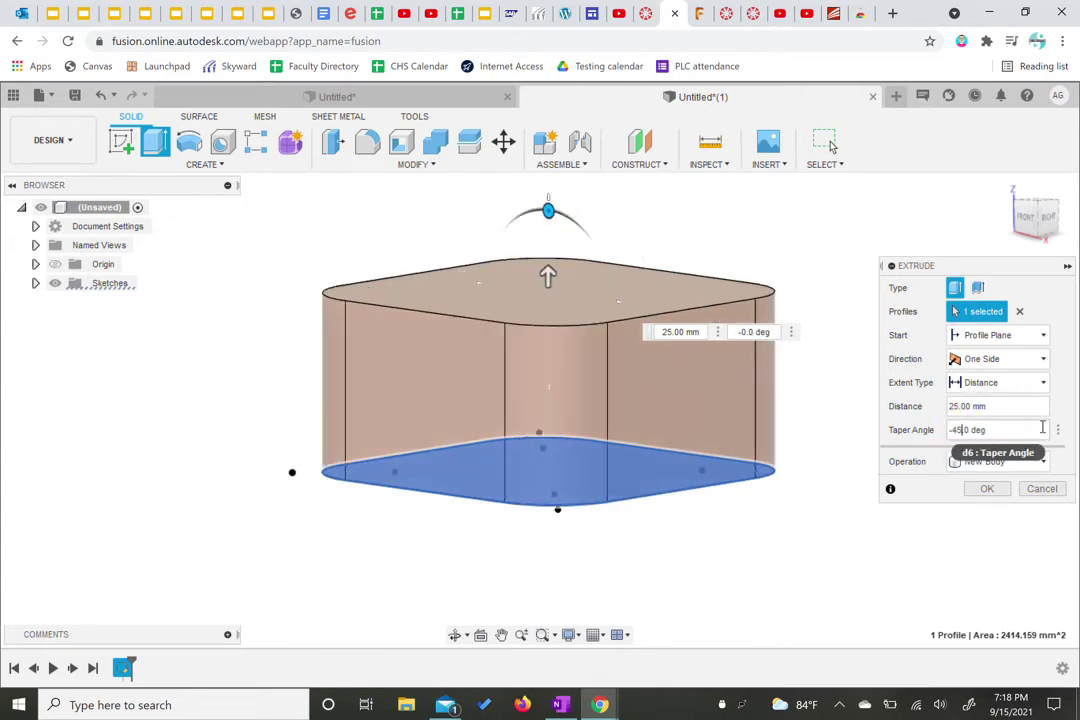
{"action": "type", "text": "45"}
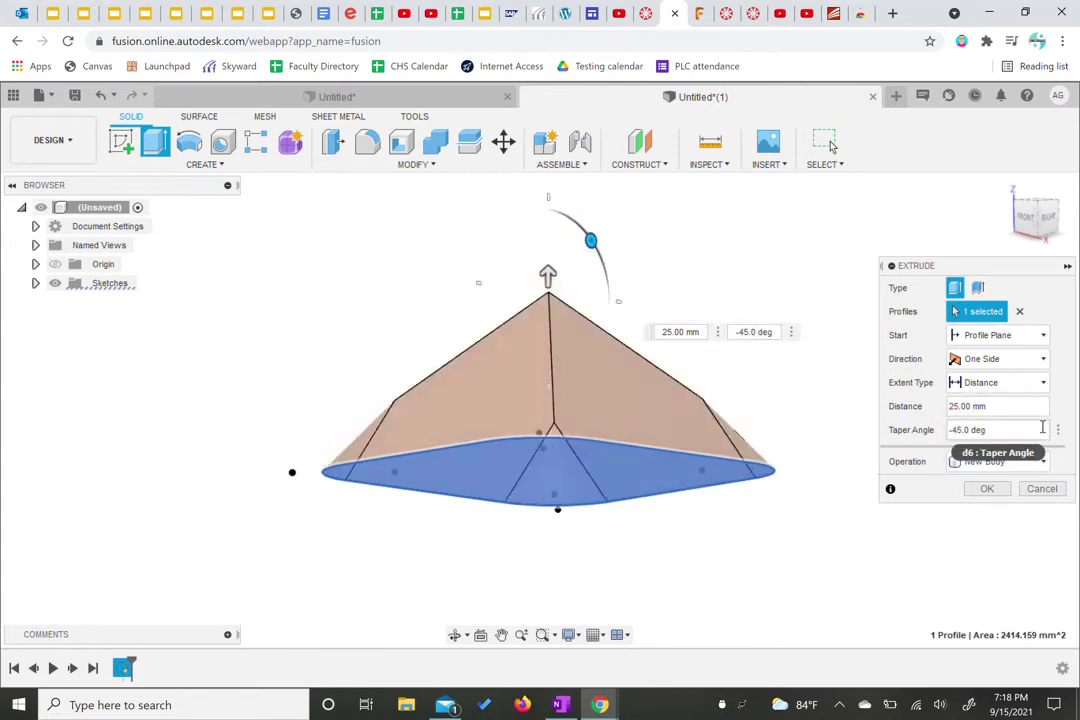
{"action": "left_click", "coordinate": [987, 489]}
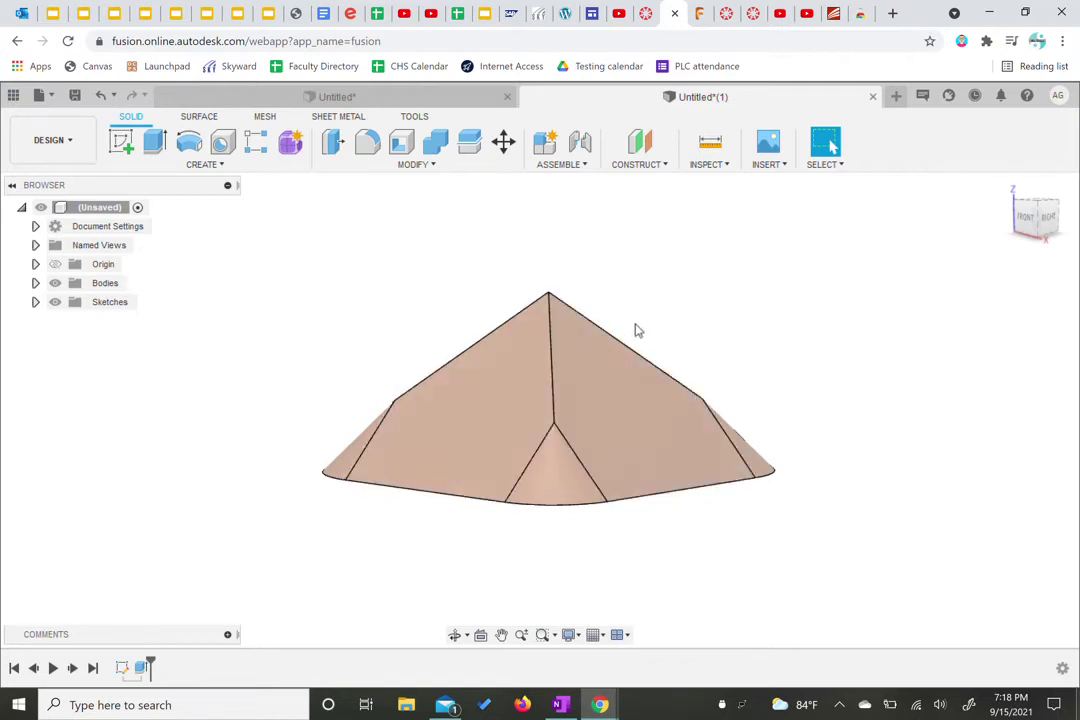
Step: Fillet the pyramid's four sloped ridge edges with a 5 mm radius
{"action": "left_click", "coordinate": [369, 146]}
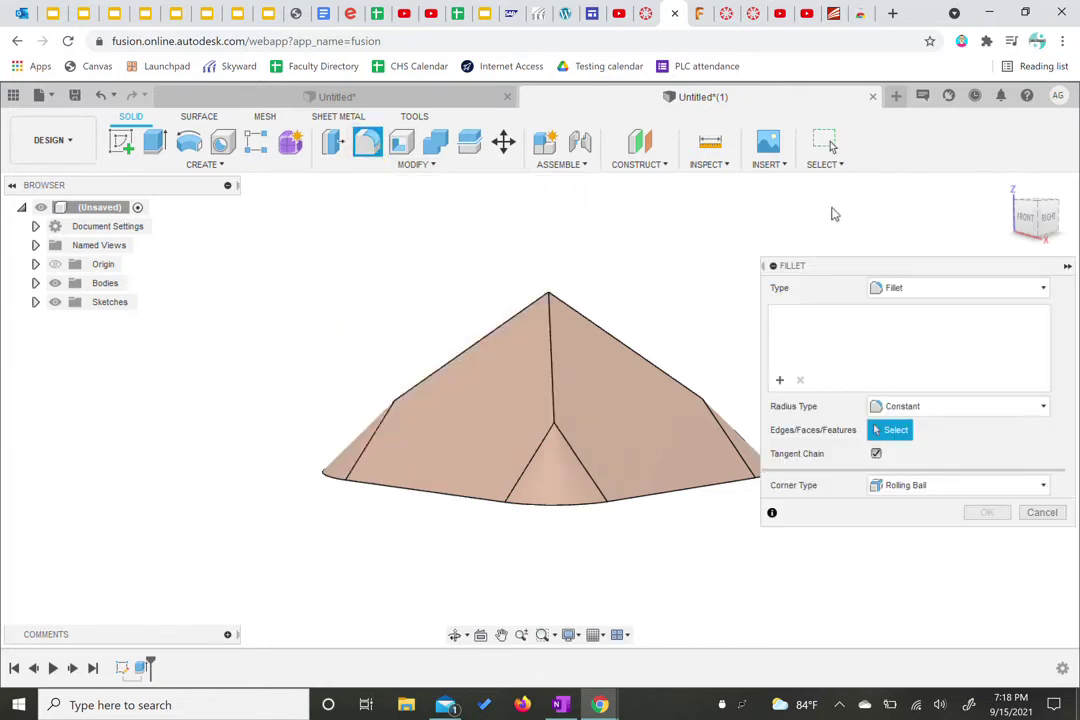
{"action": "left_click", "coordinate": [1011, 189]}
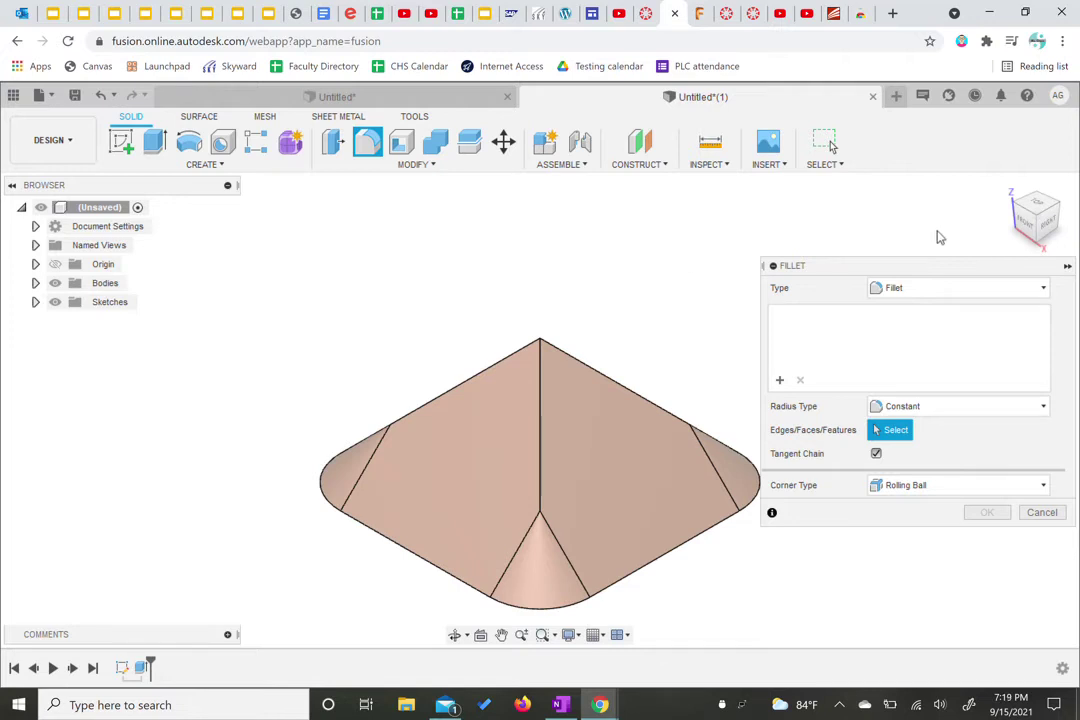
{"action": "left_click_drag", "start_coordinate": [1036, 212], "coordinate": [1044, 225]}
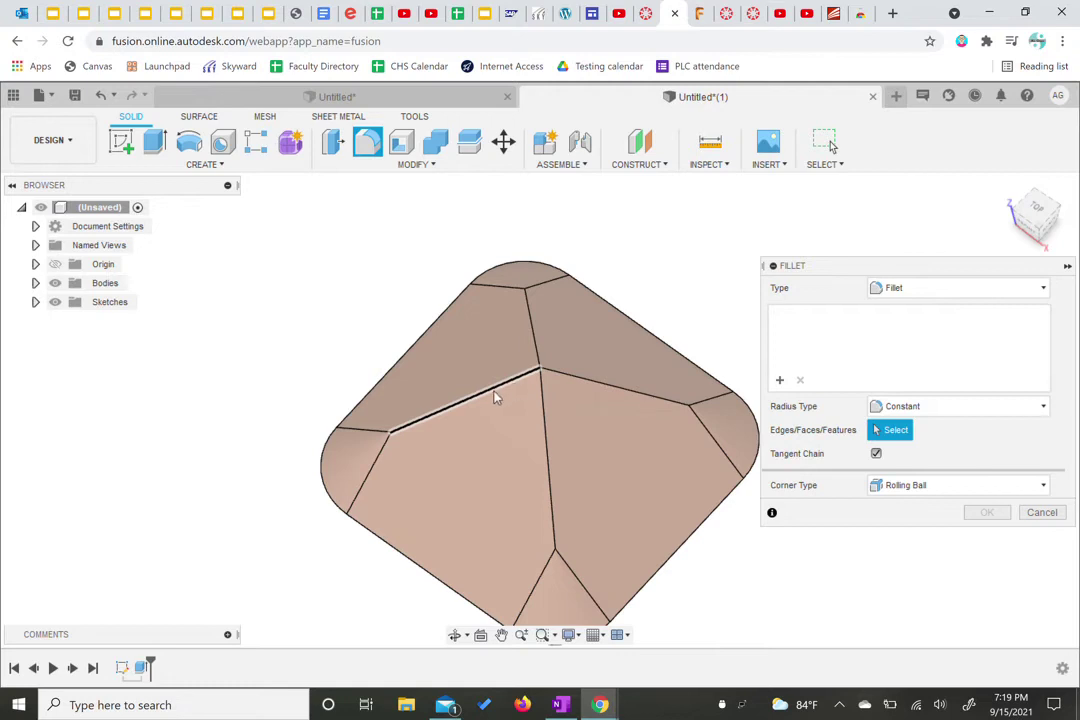
{"action": "left_click", "coordinate": [506, 388]}
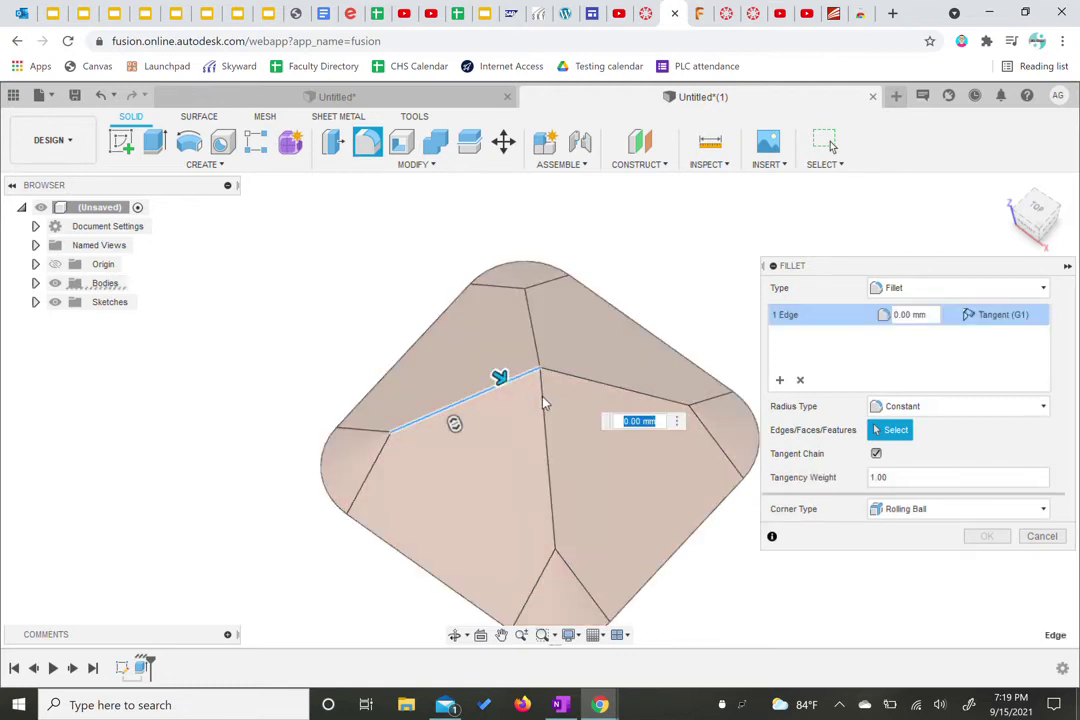
{"action": "left_click", "coordinate": [543, 403]}
{"action": "left_click", "coordinate": [569, 374]}
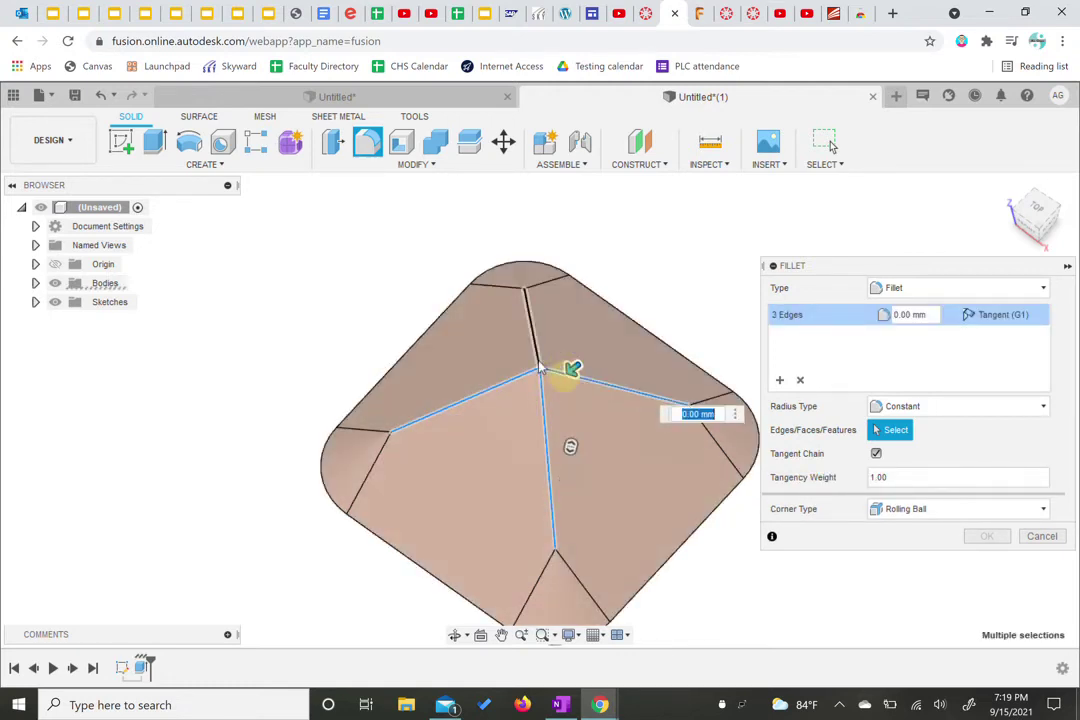
{"action": "left_click", "coordinate": [533, 335]}
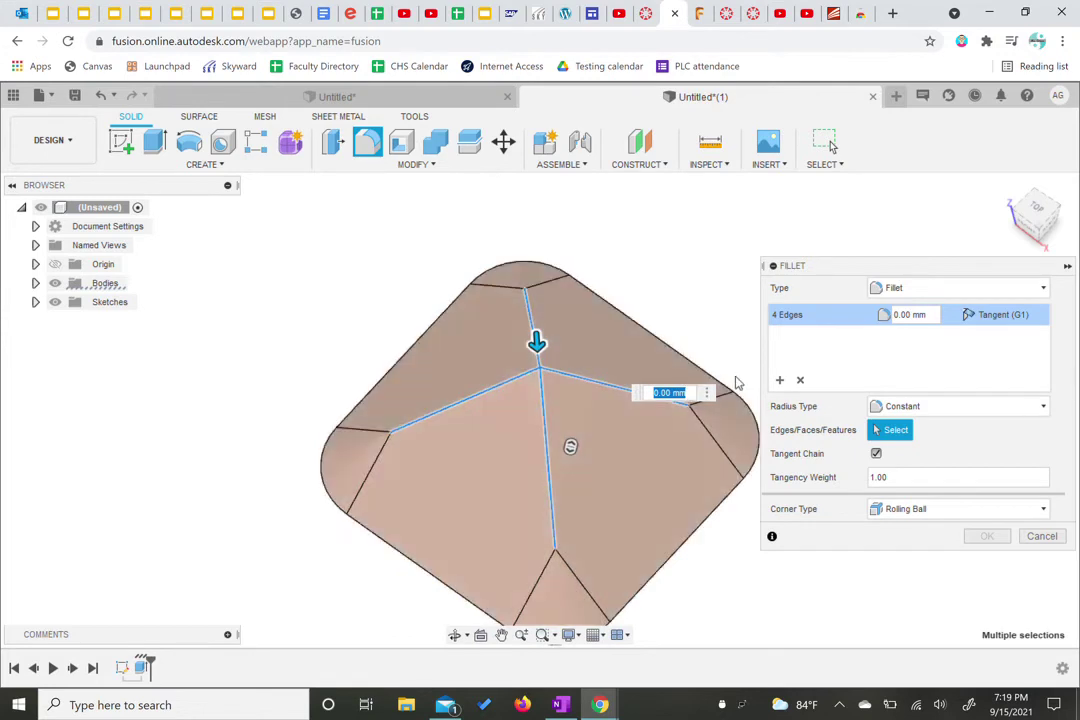
{"action": "type", "text": "5"}
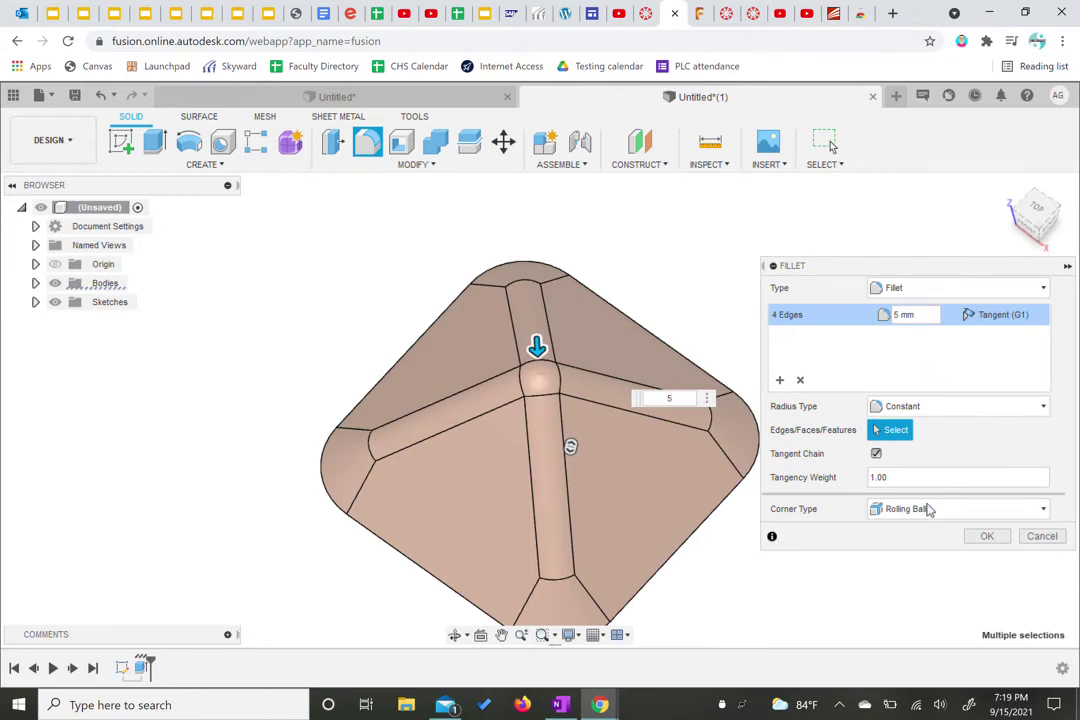
{"action": "left_click", "coordinate": [985, 537]}
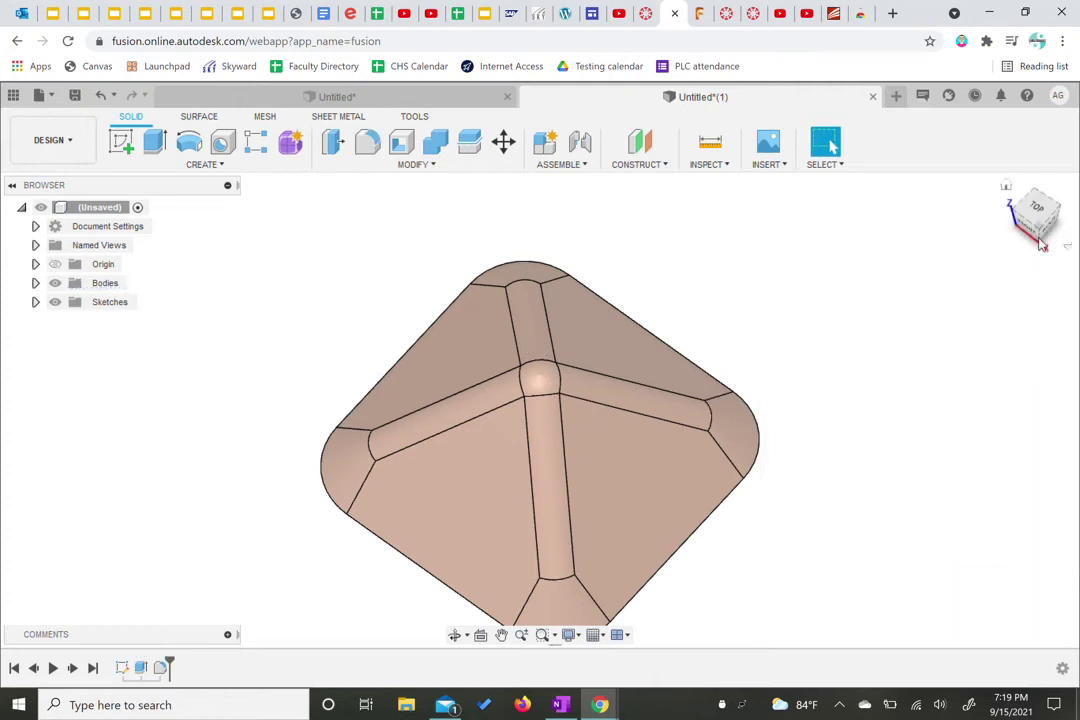
{"action": "left_click", "coordinate": [1008, 189]}
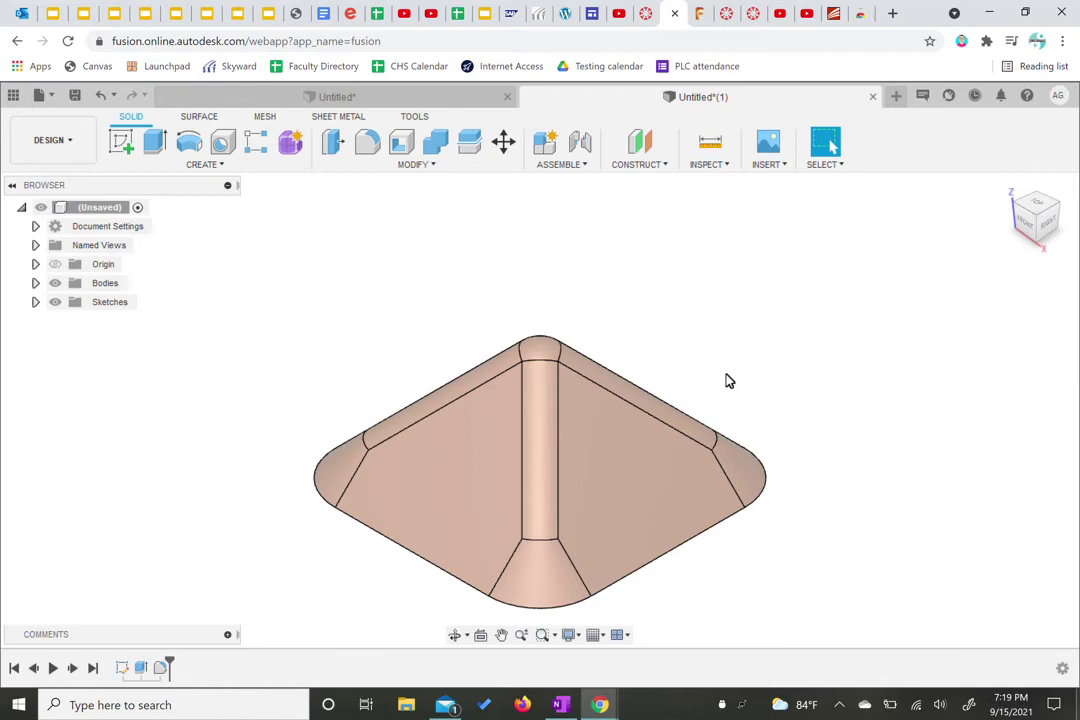
{"action": "middle_click_drag", "start_coordinate": [728, 381], "coordinate": [747, 352]}
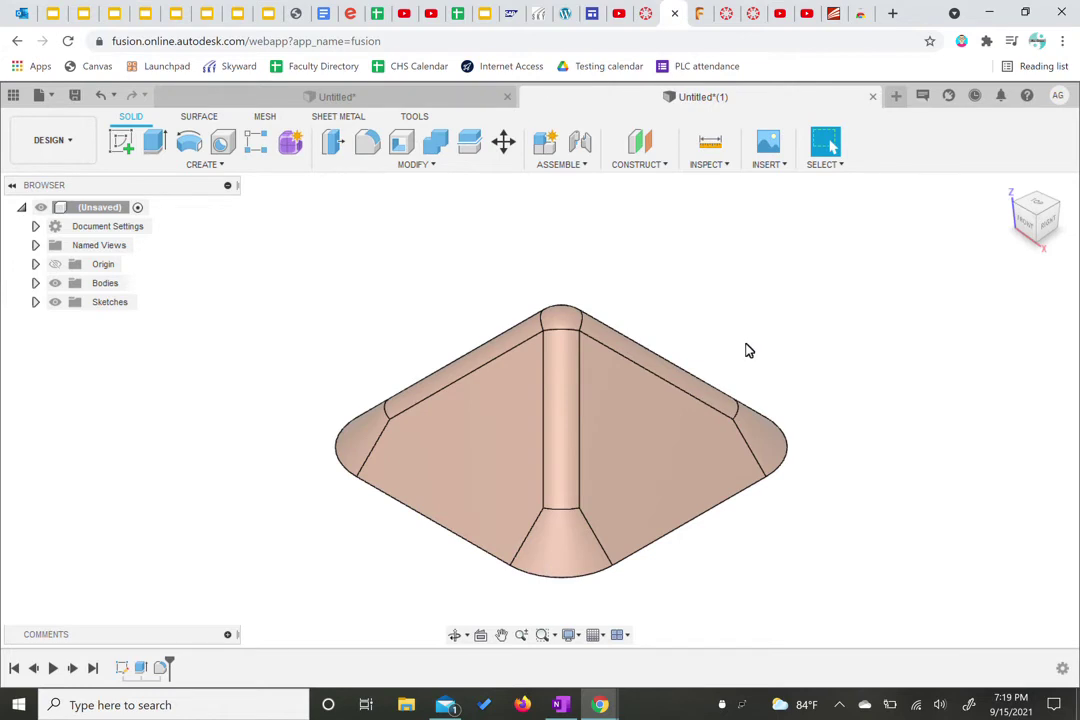
{"action": "middle_click_drag", "start_coordinate": [749, 350], "coordinate": [710, 344], "text": "shift"}
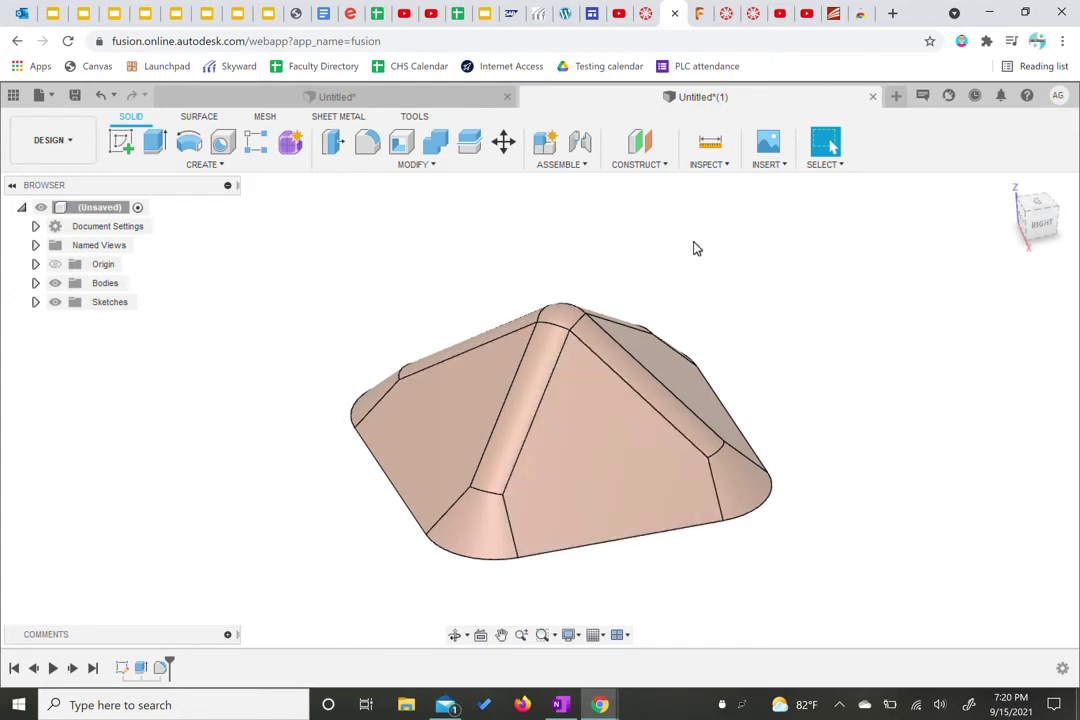
Step: Add a hatched section analysis on the YZ plane, offset 25 mm into the pyramid
{"action": "left_click", "coordinate": [729, 166]}
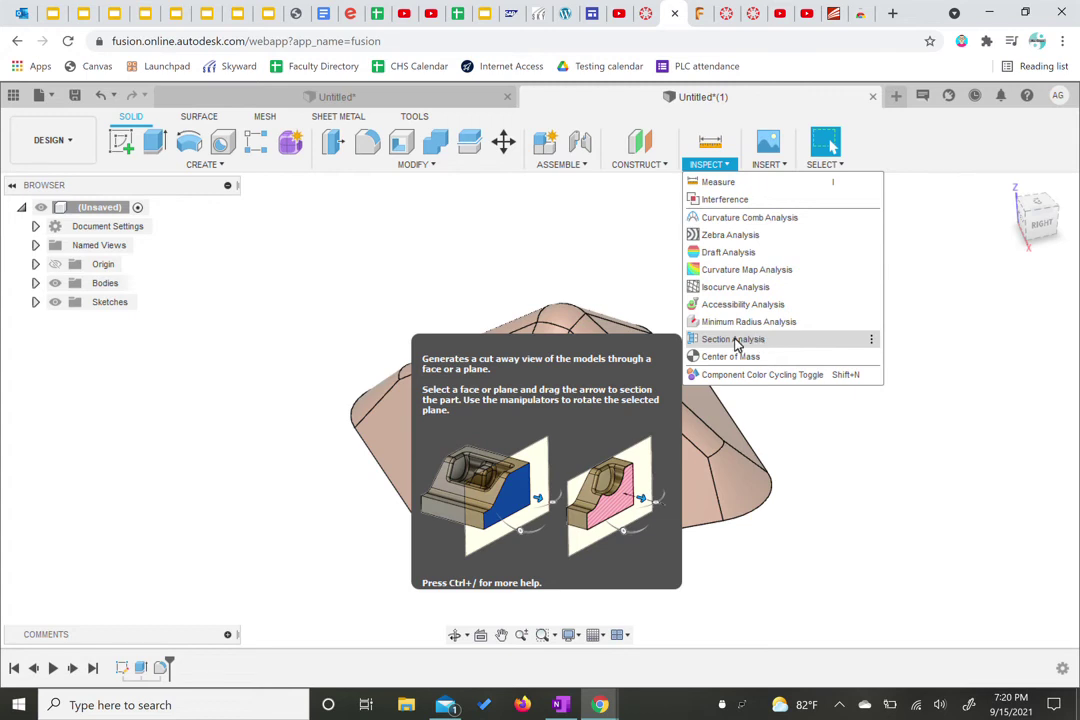
{"action": "left_click", "coordinate": [736, 342]}
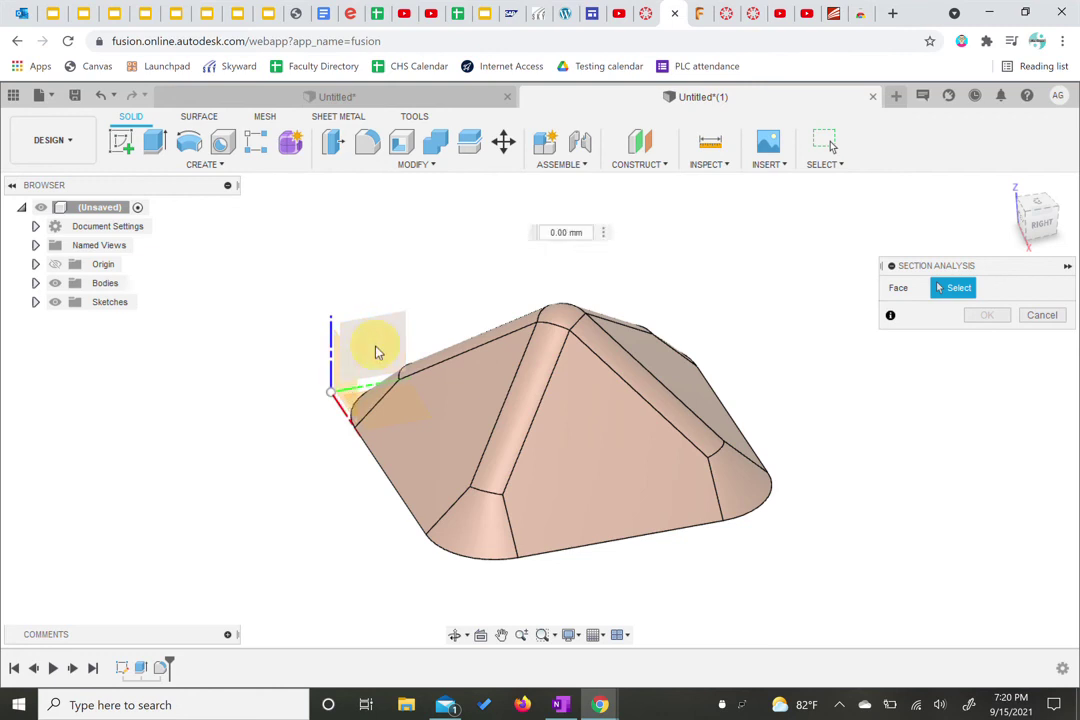
{"action": "left_click", "coordinate": [373, 355]}
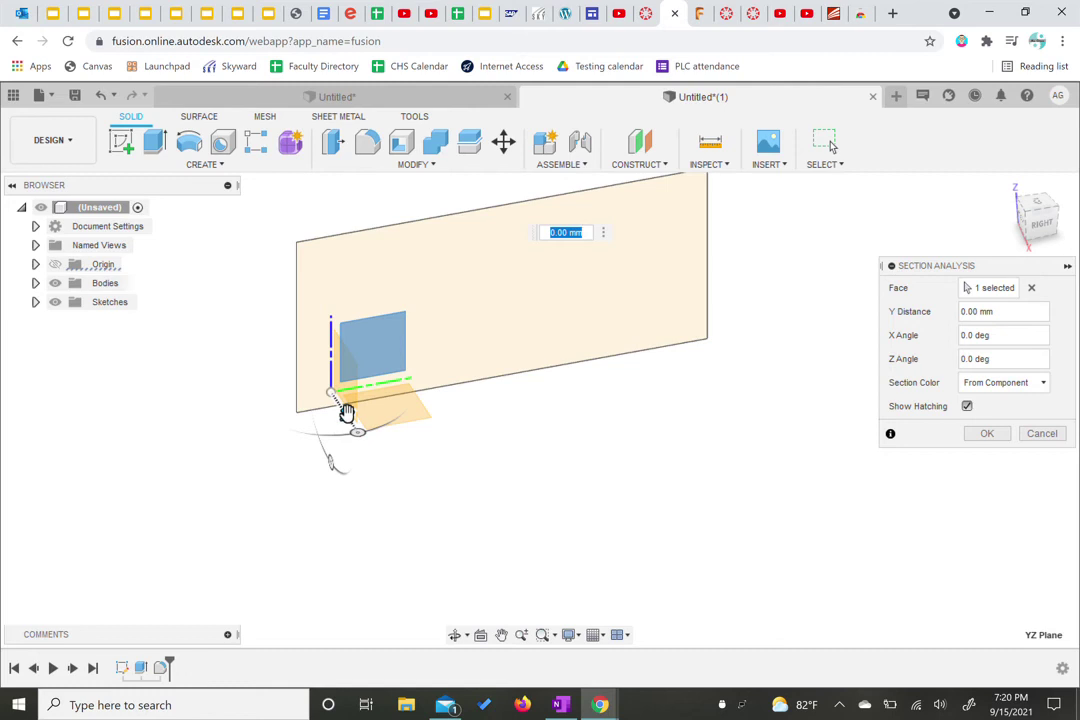
{"action": "mouse_move", "coordinate": [345, 412]}
{"action": "left_mouse_down"}
{"action": "mouse_move", "coordinate": [386, 569]}
{"action": "mouse_move", "coordinate": [417, 620]}
{"action": "mouse_move", "coordinate": [441, 566]}
{"action": "mouse_move", "coordinate": [410, 458]}
{"action": "mouse_move", "coordinate": [357, 374]}
{"action": "mouse_move", "coordinate": [386, 458]}
{"action": "mouse_move", "coordinate": [473, 586]}
{"action": "mouse_move", "coordinate": [473, 567]}
{"action": "mouse_move", "coordinate": [384, 414]}
{"action": "mouse_move", "coordinate": [453, 539]}
{"action": "mouse_move", "coordinate": [441, 478]}
{"action": "mouse_move", "coordinate": [494, 586]}
{"action": "mouse_move", "coordinate": [491, 577]}
{"action": "left_mouse_up"}
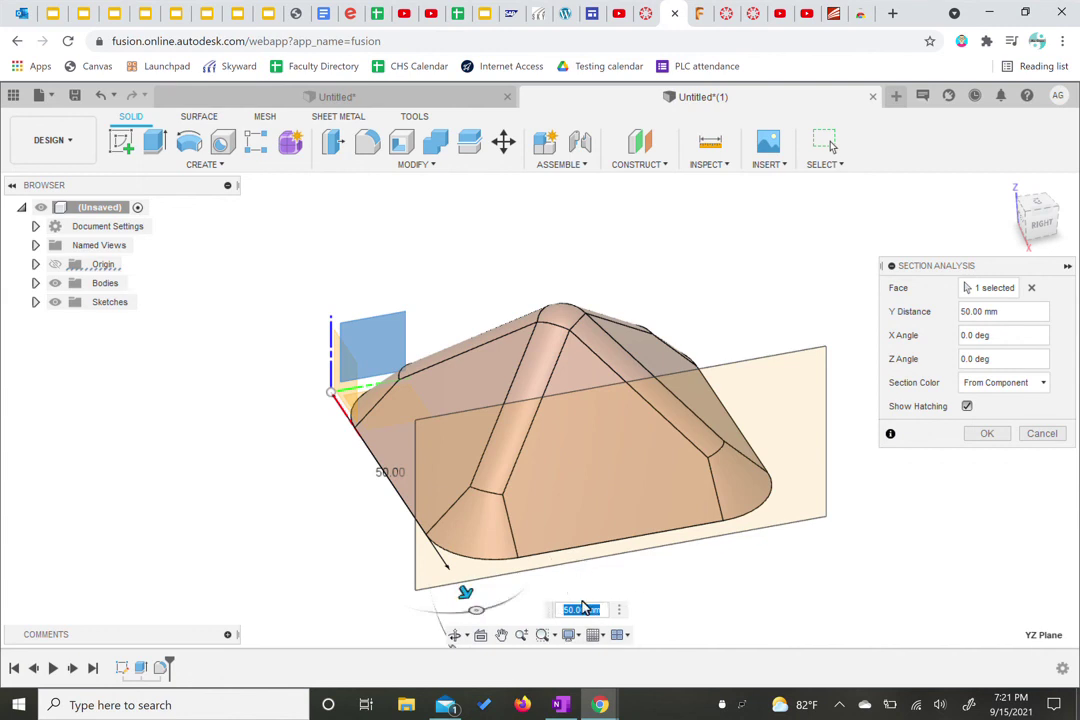
{"action": "type", "text": "25"}
{"action": "key", "text": "Return"}
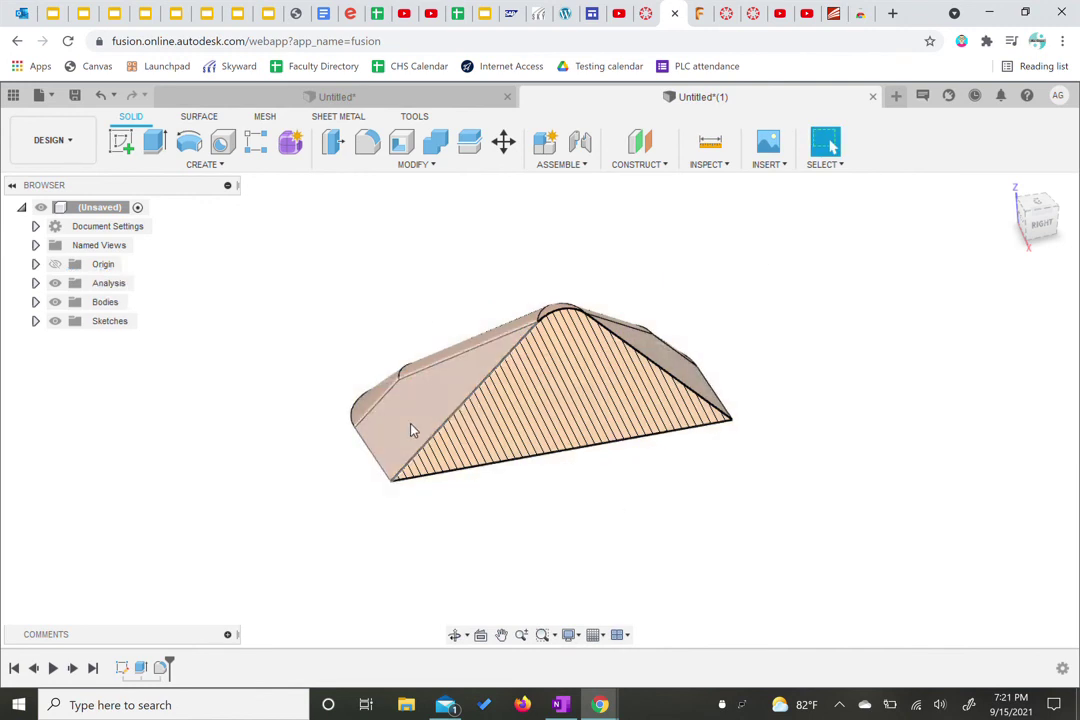
{"action": "middle_click_drag", "start_coordinate": [412, 429], "coordinate": [590, 480], "text": "shift"}
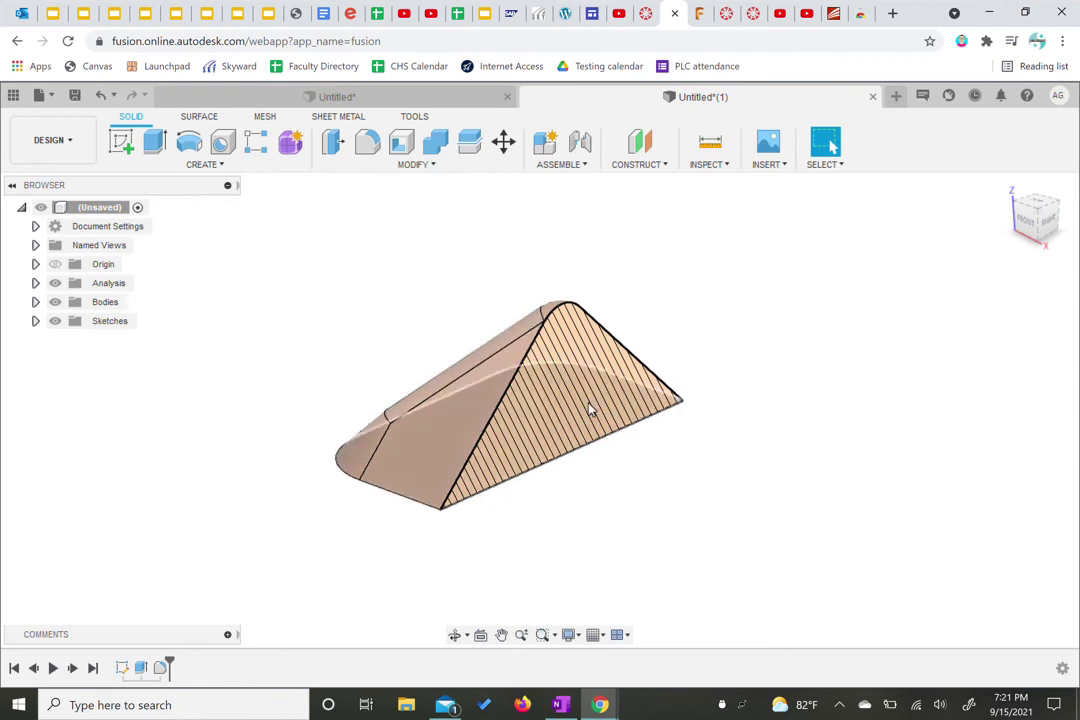
{"action": "mouse_move", "coordinate": [649, 424]}
{"action": "middle_mouse_down", "text": "shift"}
{"action": "mouse_move", "coordinate": [706, 458]}
{"action": "mouse_move", "coordinate": [740, 460]}
{"action": "mouse_move", "coordinate": [660, 458]}
{"action": "mouse_move", "coordinate": [696, 470]}
{"action": "middle_mouse_up", "text": "shift"}
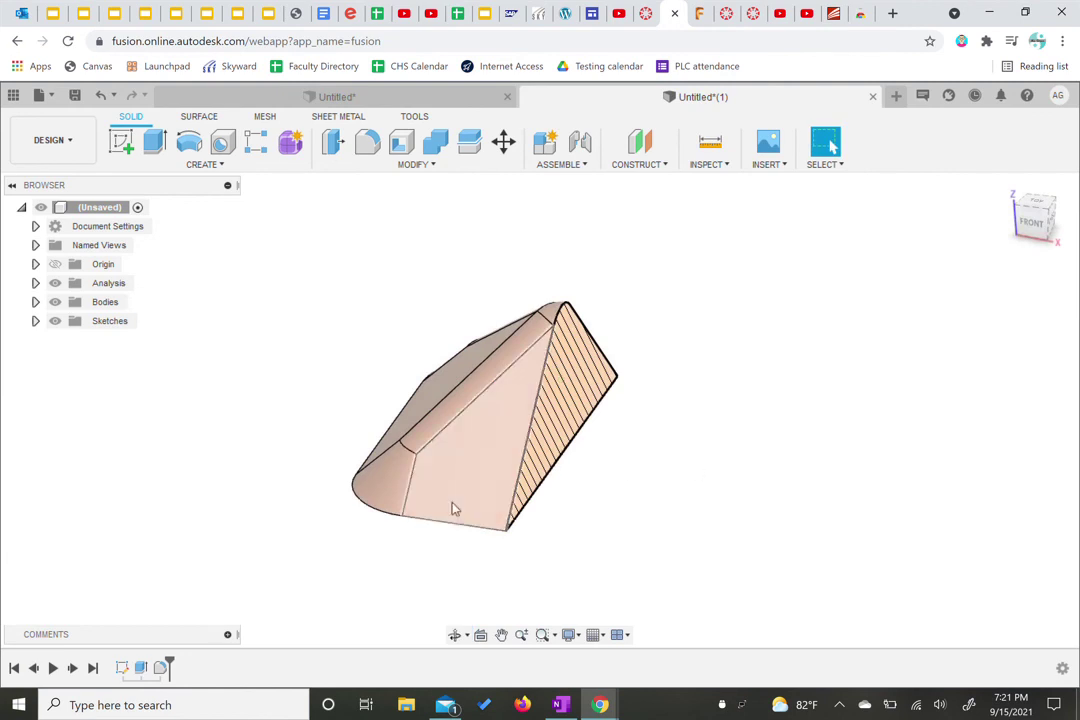